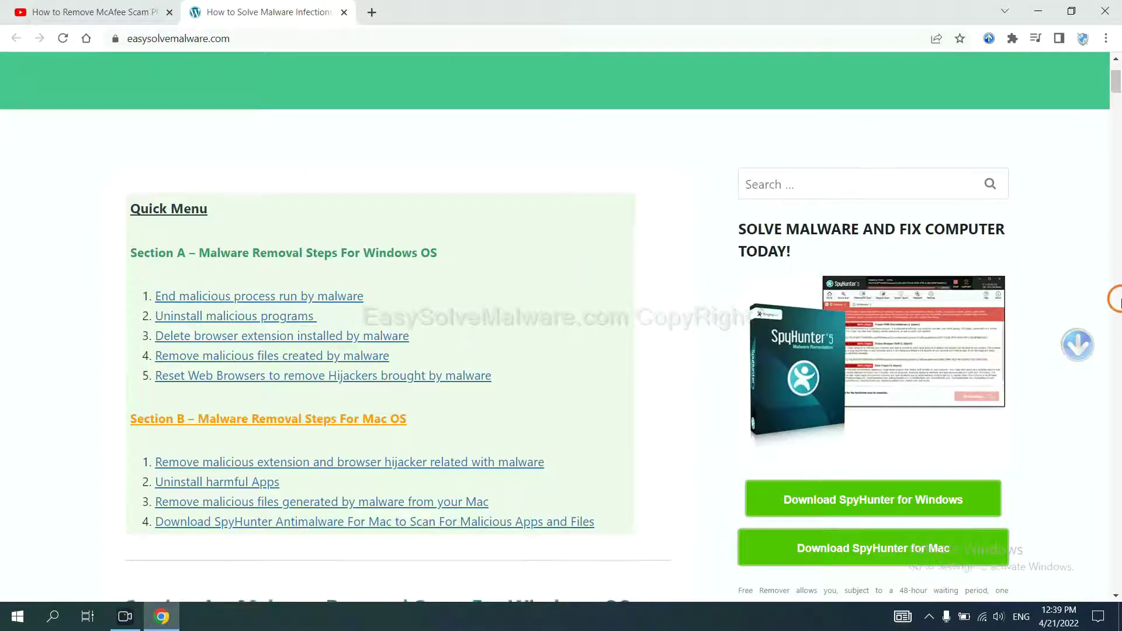
pyautogui.scroll(-3, 1114, 293)
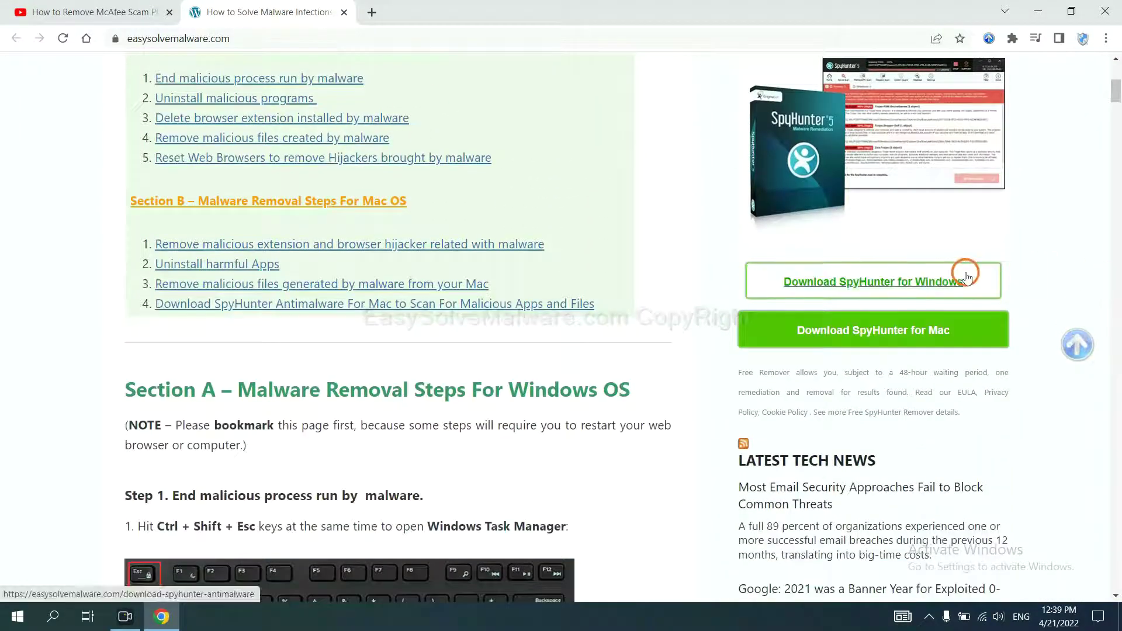
# Download the SpyHunter for Windows installer from easysolvemalware.com and launch SpyHunter-Installer.exe.
pyautogui.click(953, 281)
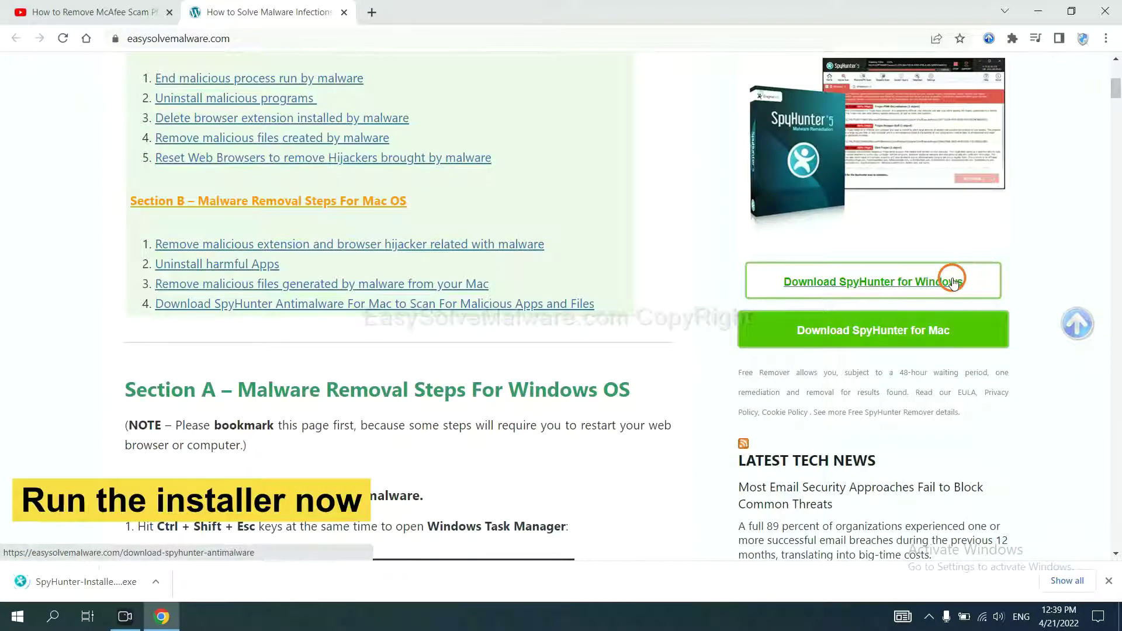
pyautogui.click(70, 584)
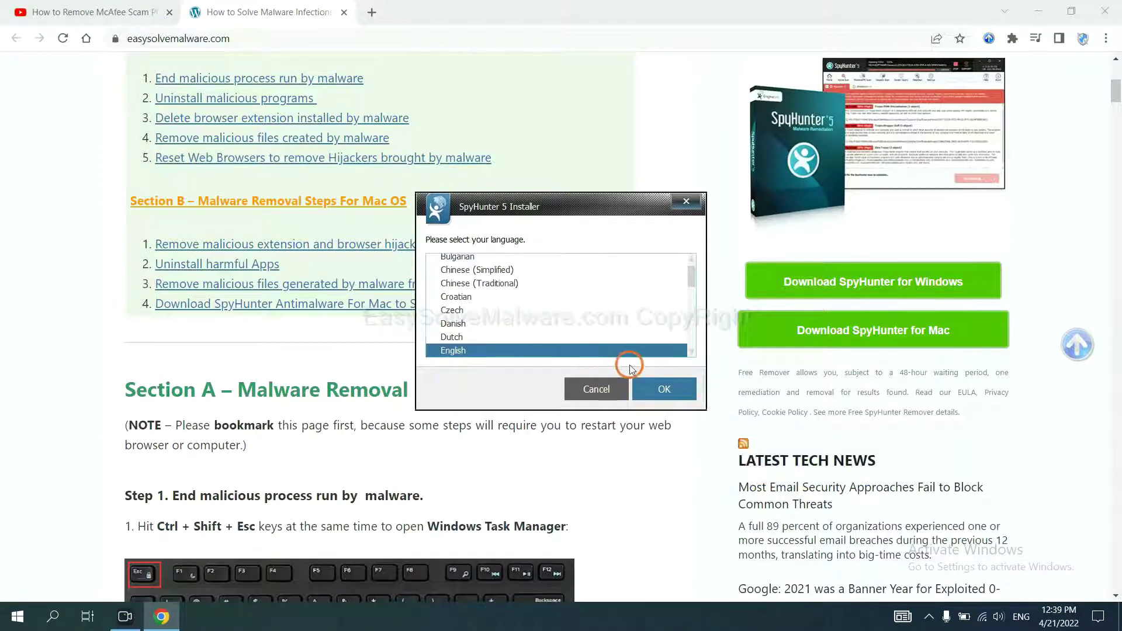
# Install SpyHunter 5 in English, accepting the EULA, and finish setup.
pyautogui.click(649, 389)
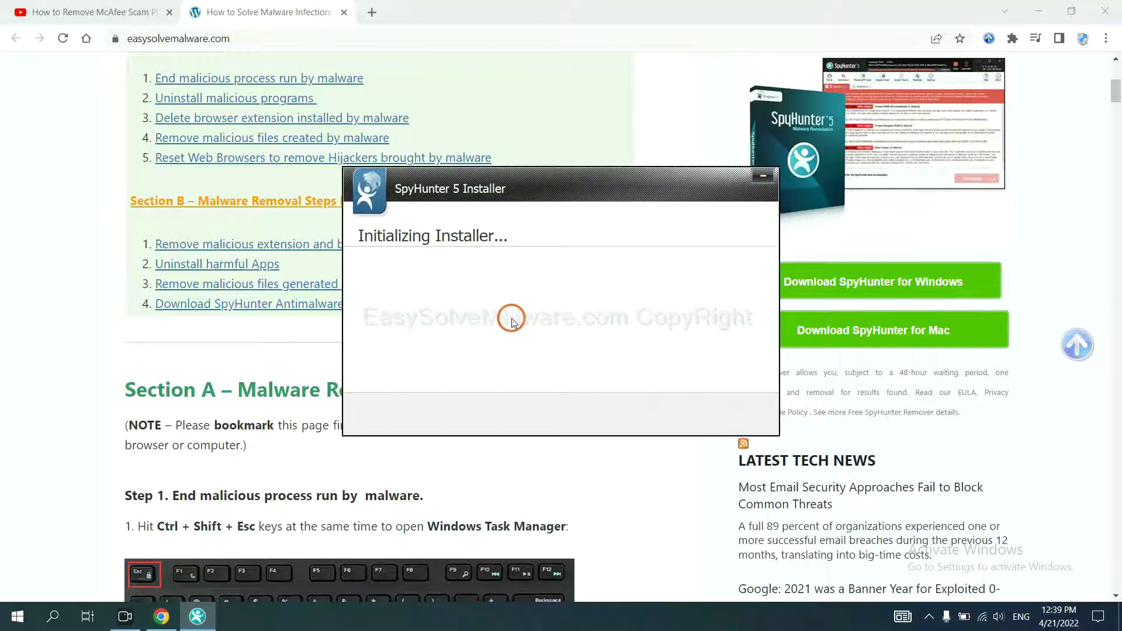
pyautogui.click(478, 318)
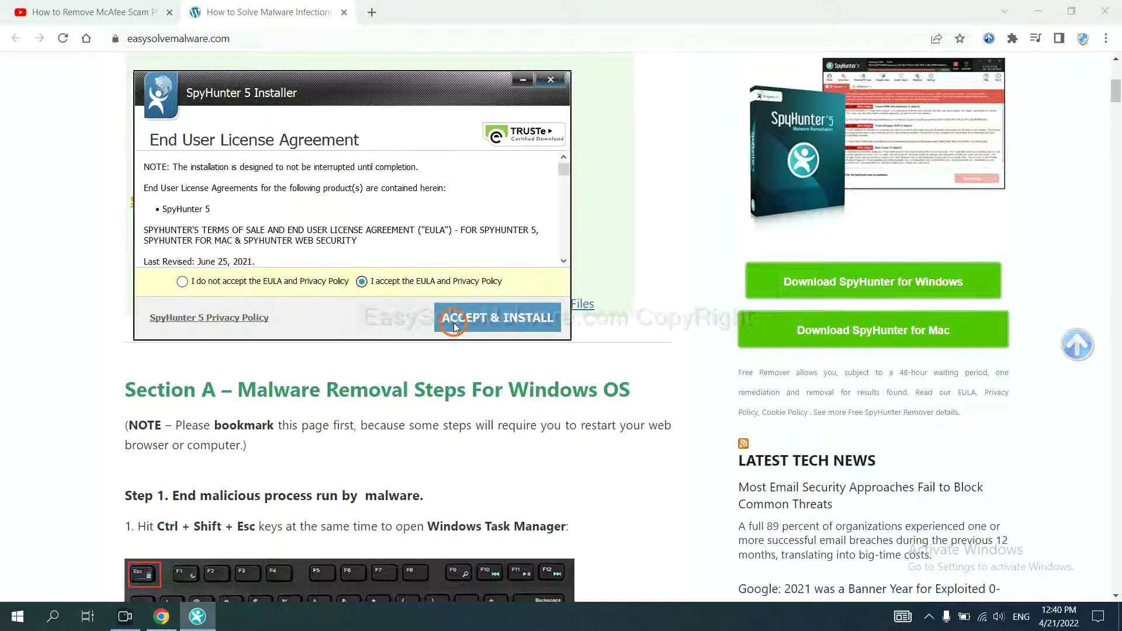
pyautogui.click(454, 321)
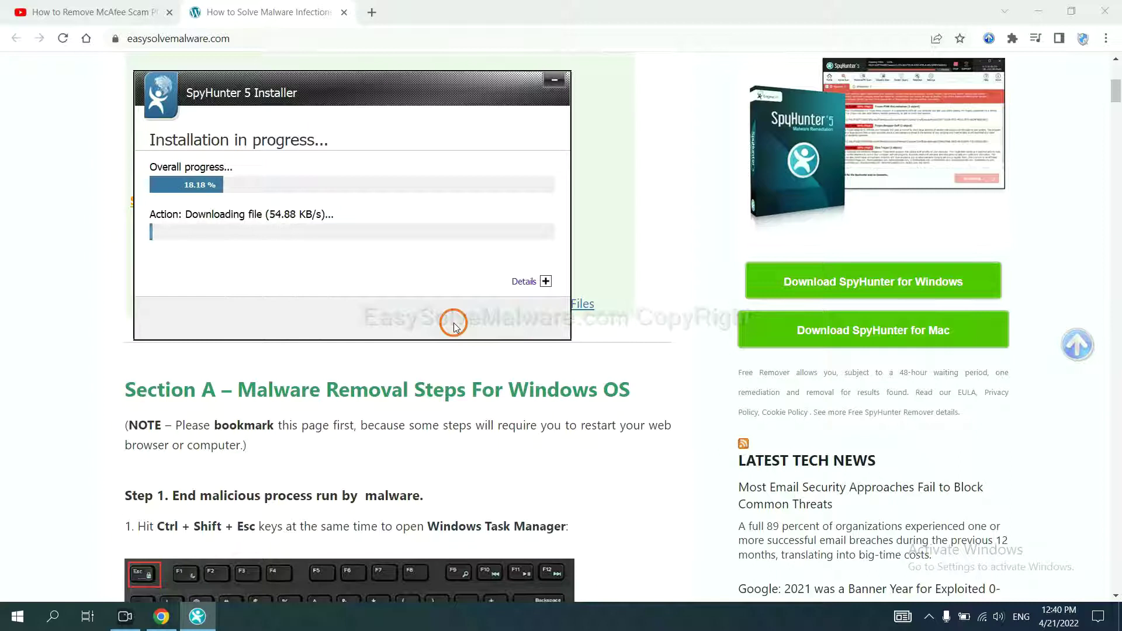
pyautogui.click(549, 400)
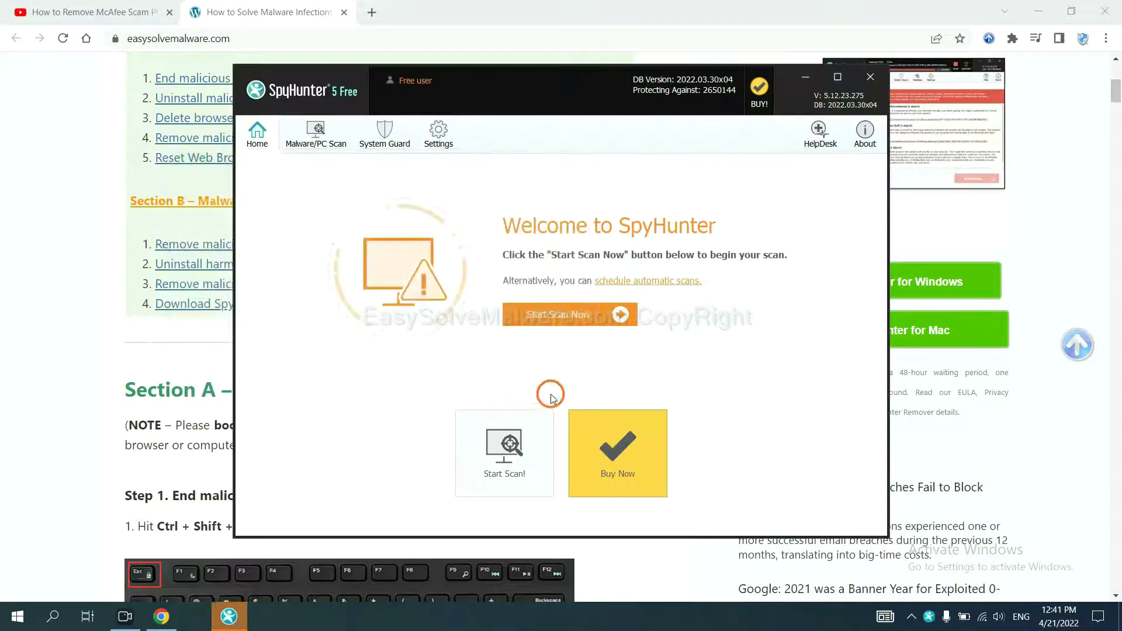
# Scan the computer with SpyHunter, review the unknown object remove360.bat, and continue.
pyautogui.click(552, 318)
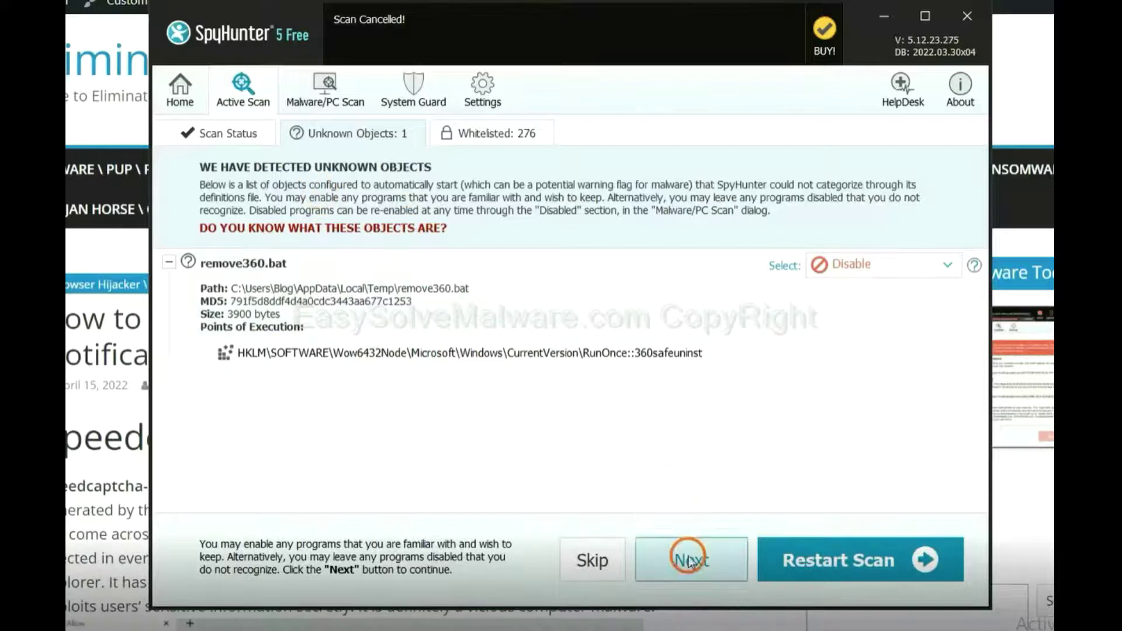
pyautogui.click(682, 560)
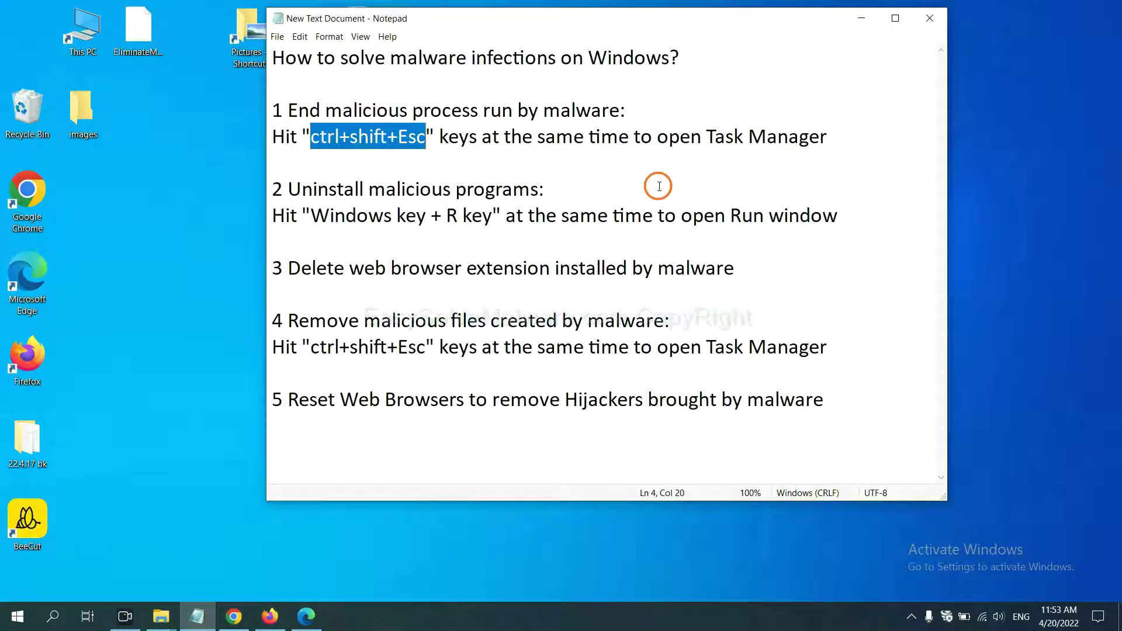
# Highlight 'ctrl+shift+Esc' in step 1 of the Notepad removal notes.
pyautogui.click(401, 138)
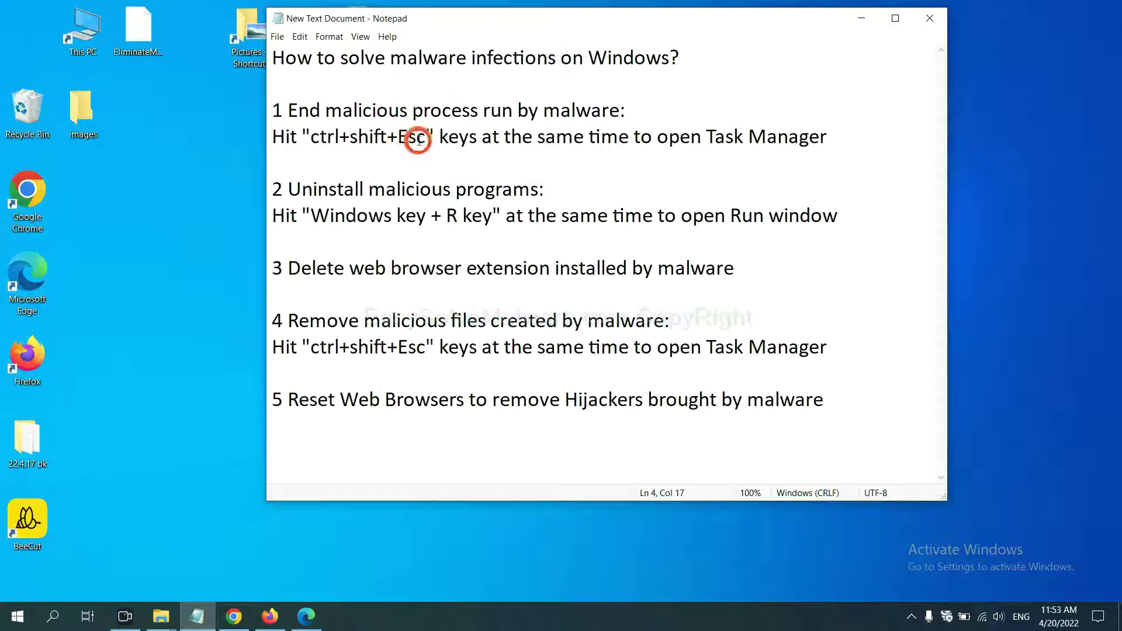
pyautogui.moveTo(425, 138); pyautogui.dragTo(311, 139)
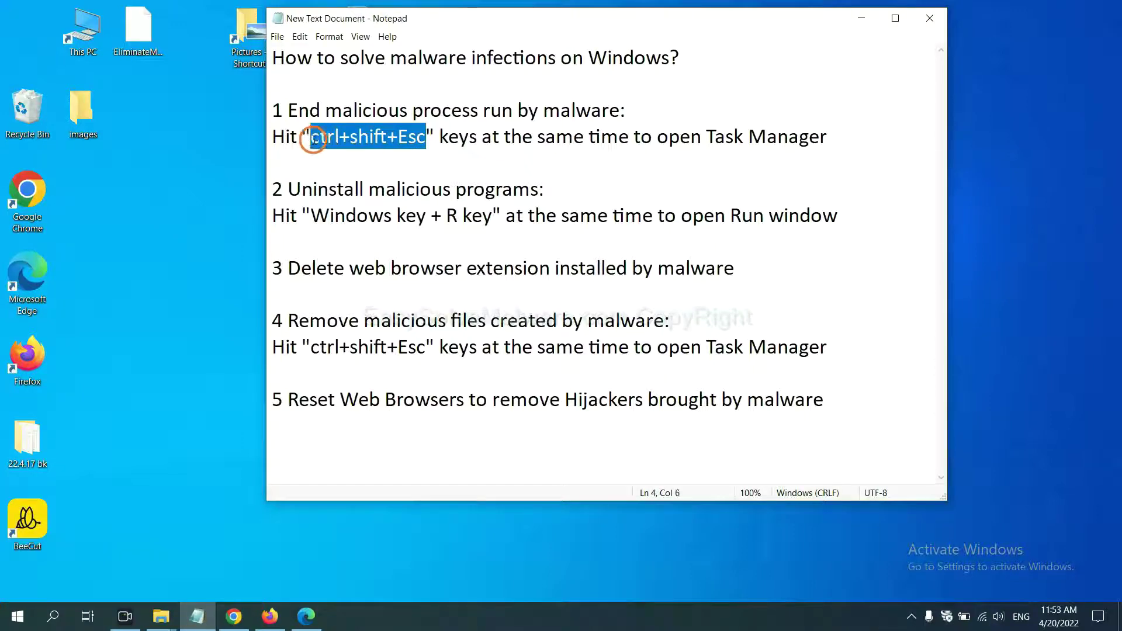
pyautogui.hotkey('ctrl', 'shift', 'Escape')
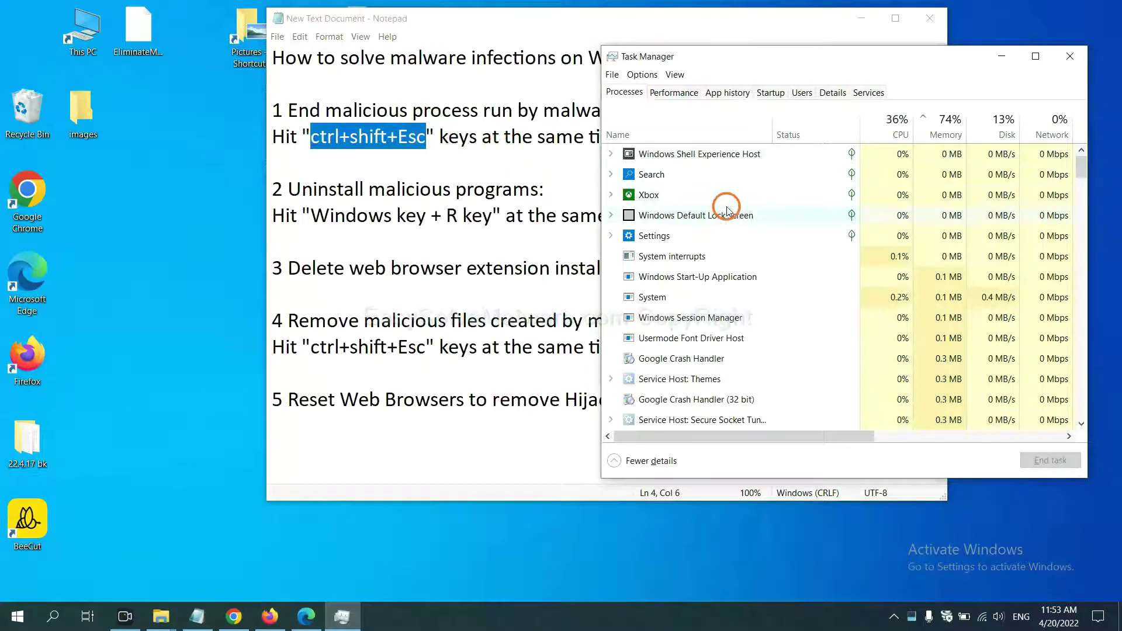
pyautogui.click(750, 297)
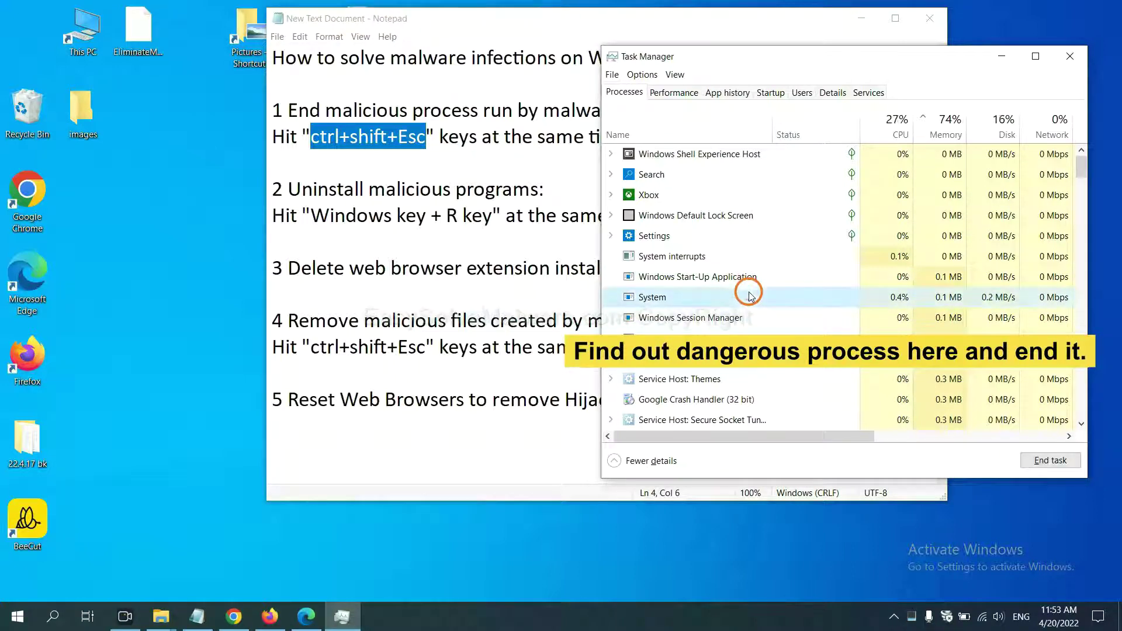
pyautogui.click(744, 338)
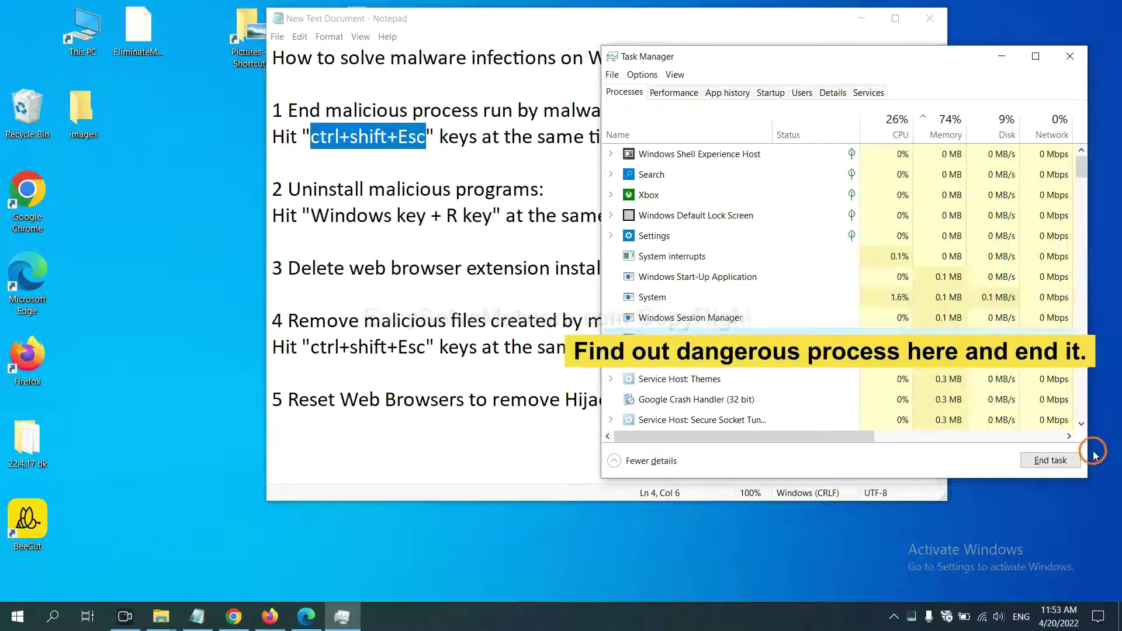
pyautogui.click(1062, 462)
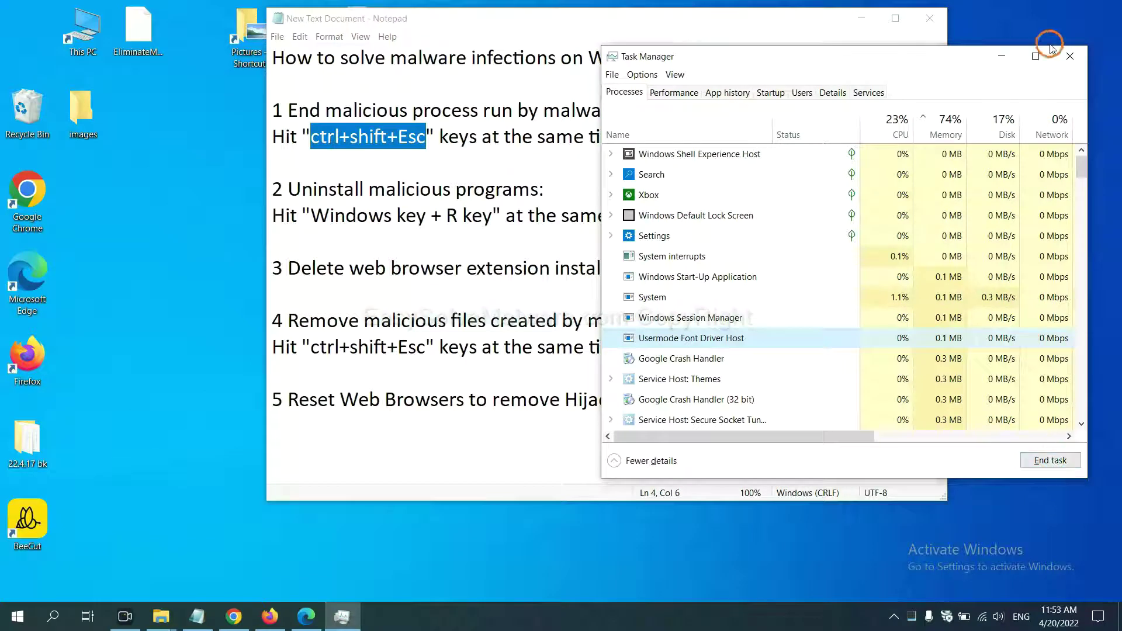
pyautogui.click(1064, 59)
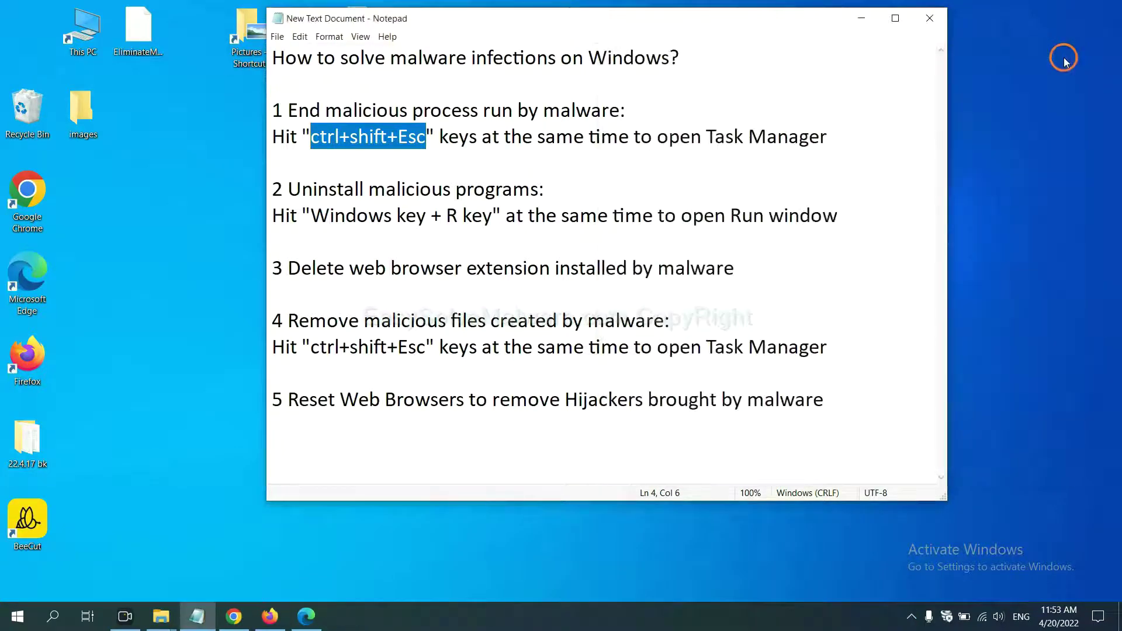
# Highlight step 2's Run shortcut in the notes, then run 'control panel' from Run.
pyautogui.press('Down')
pyautogui.press('Down')
pyautogui.press('Down')
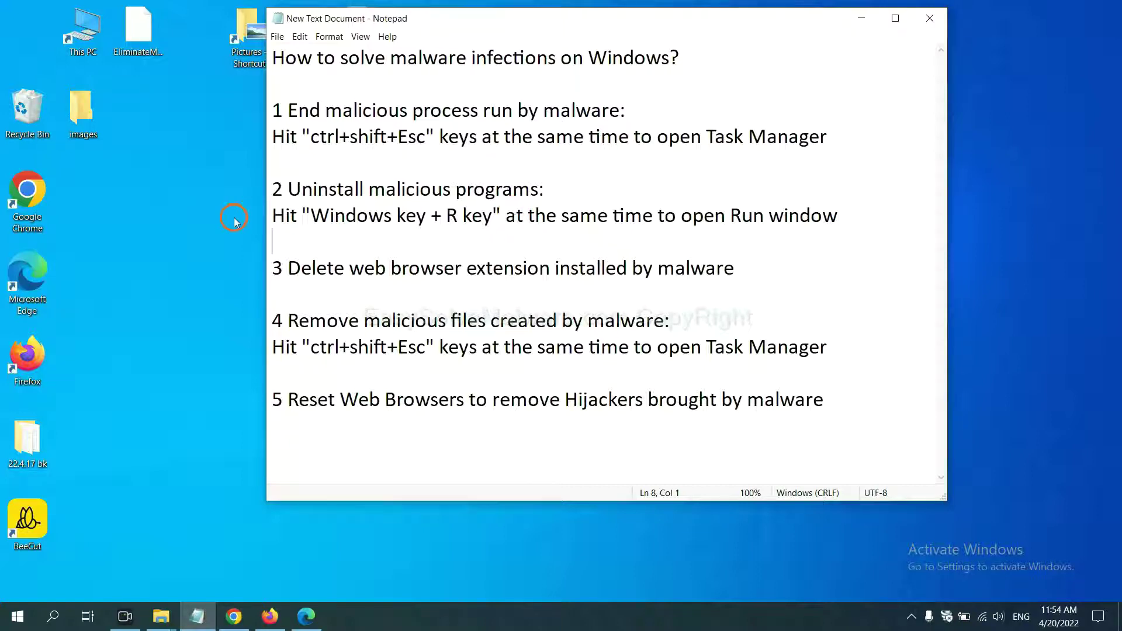
pyautogui.moveTo(311, 217); pyautogui.dragTo(489, 226)
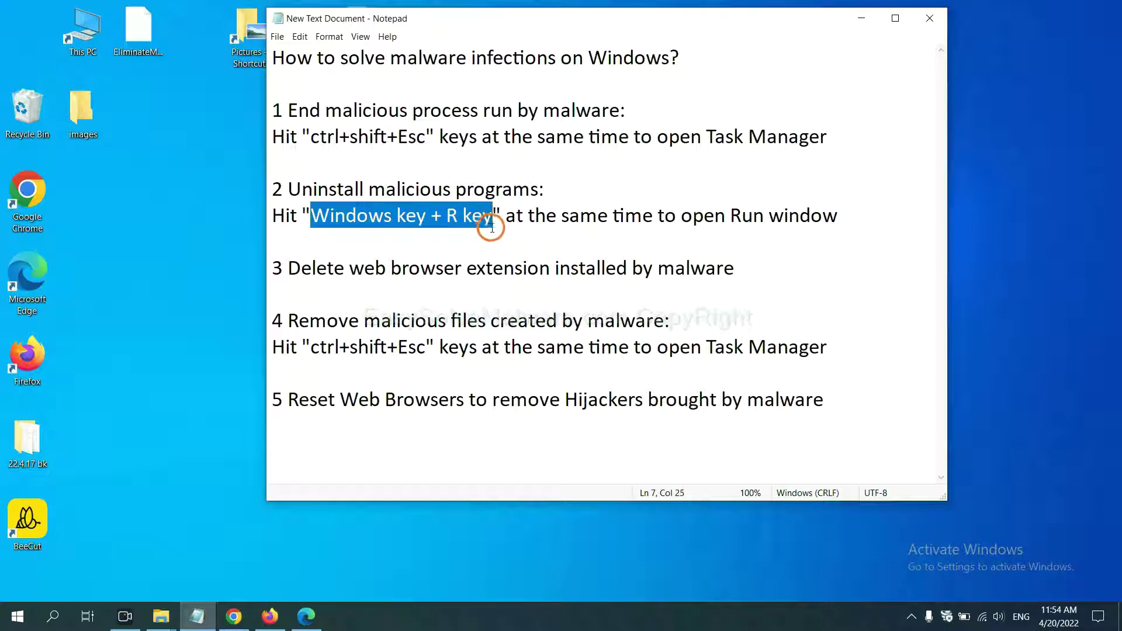
pyautogui.press('super+r')
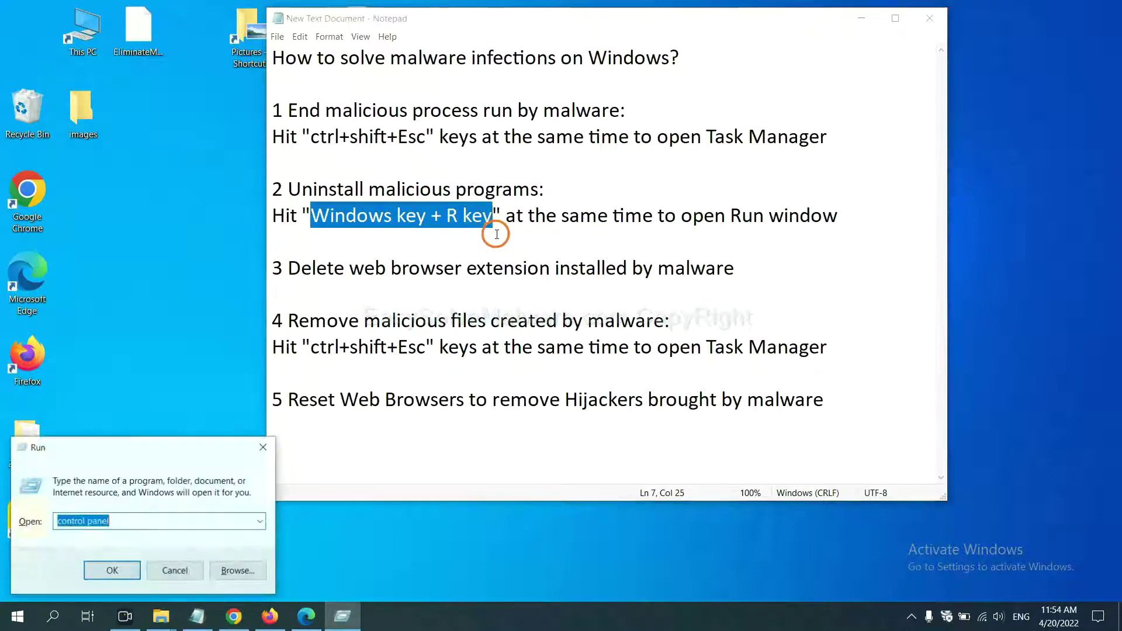
pyautogui.moveTo(125, 455); pyautogui.dragTo(856, 195)
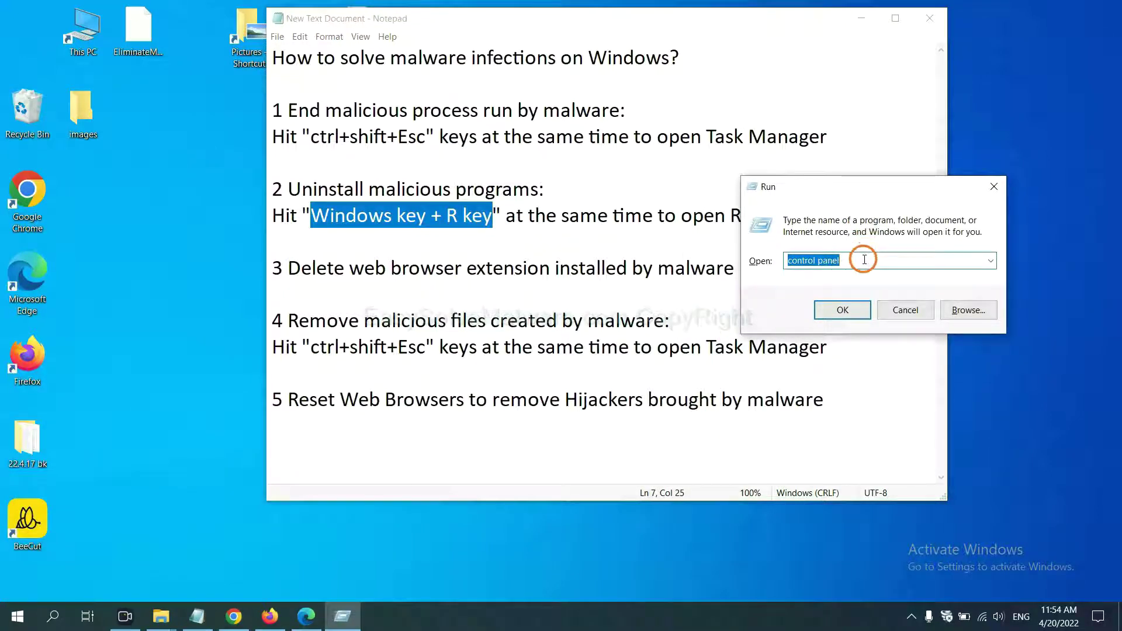
pyautogui.click(863, 260)
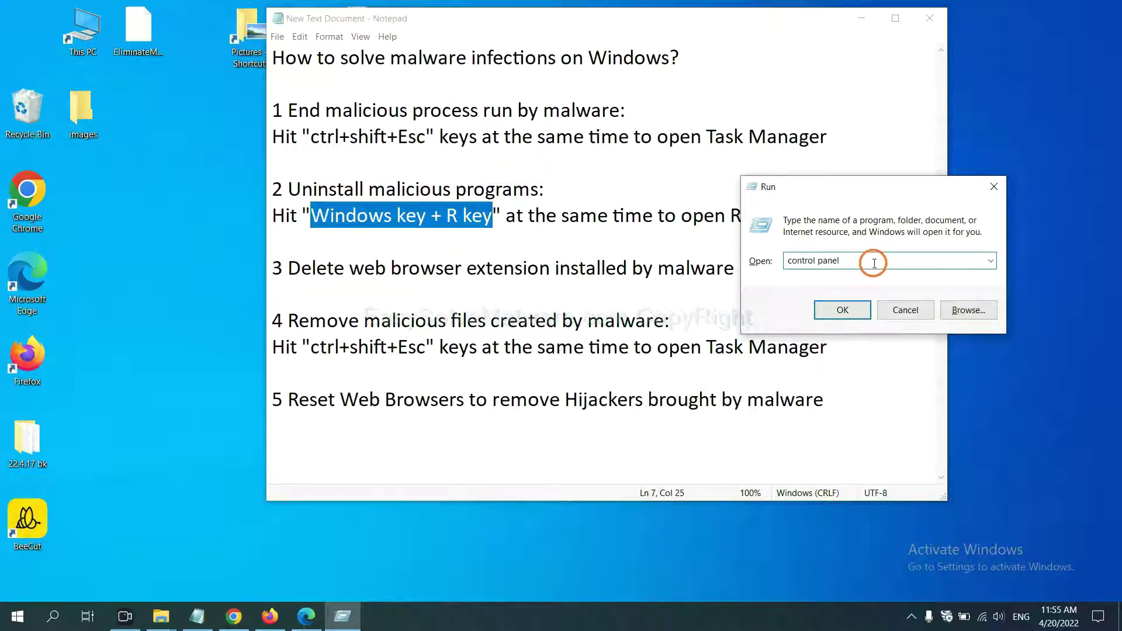
pyautogui.moveTo(864, 260); pyautogui.dragTo(827, 263)
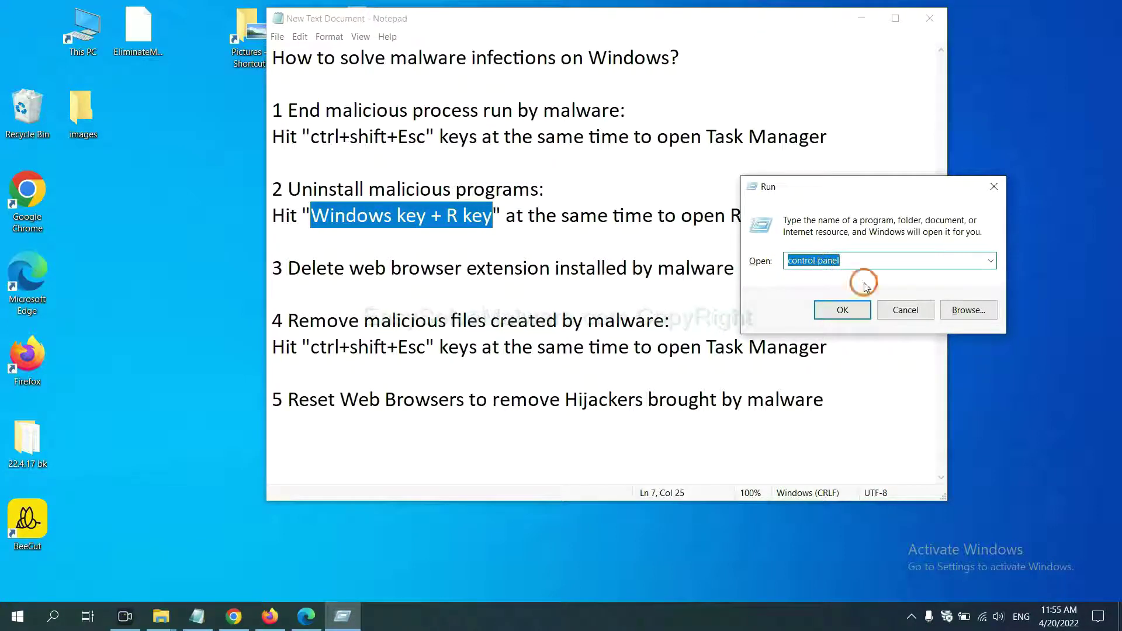
pyautogui.click(840, 311)
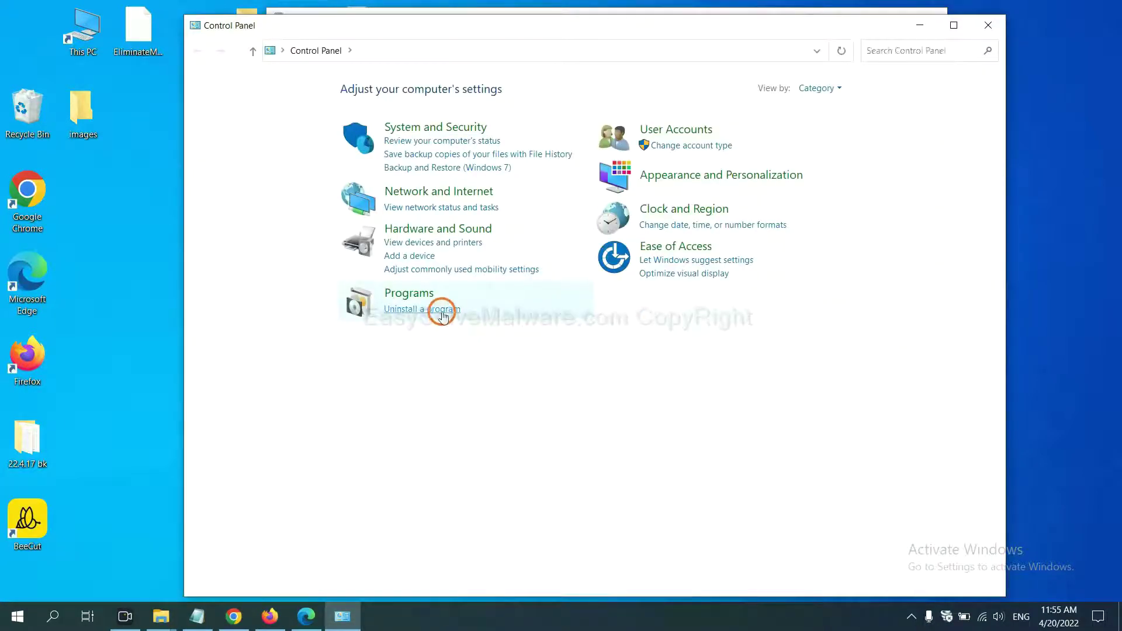
# Review installed programs, selecting Xiph.Org Open Codecs, then close Programs and Features.
pyautogui.click(443, 312)
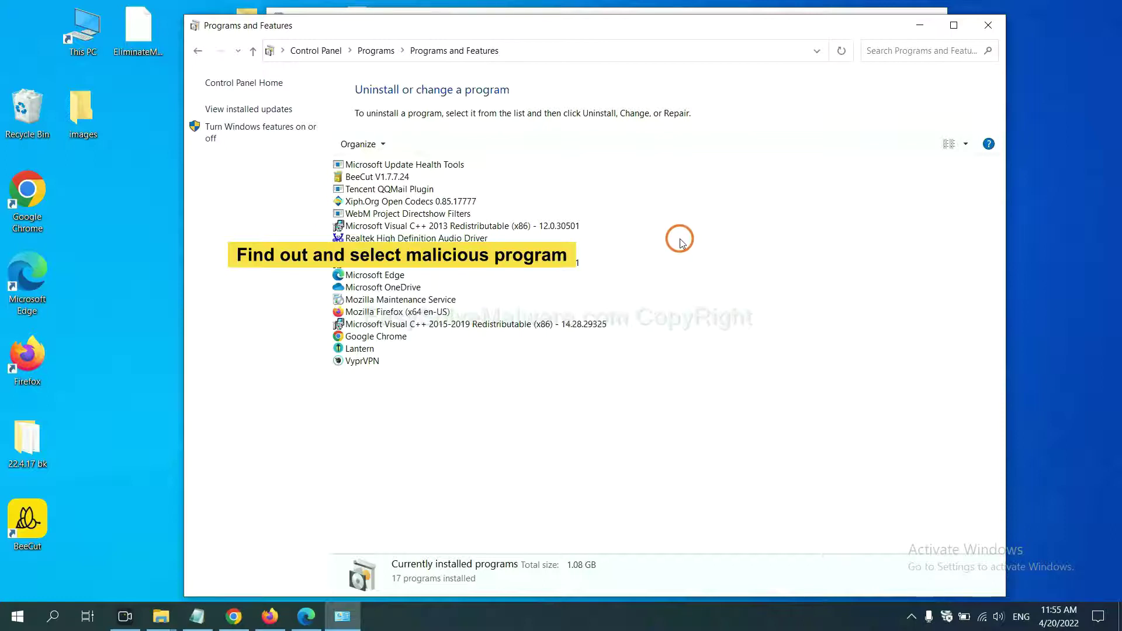
pyautogui.click(441, 202)
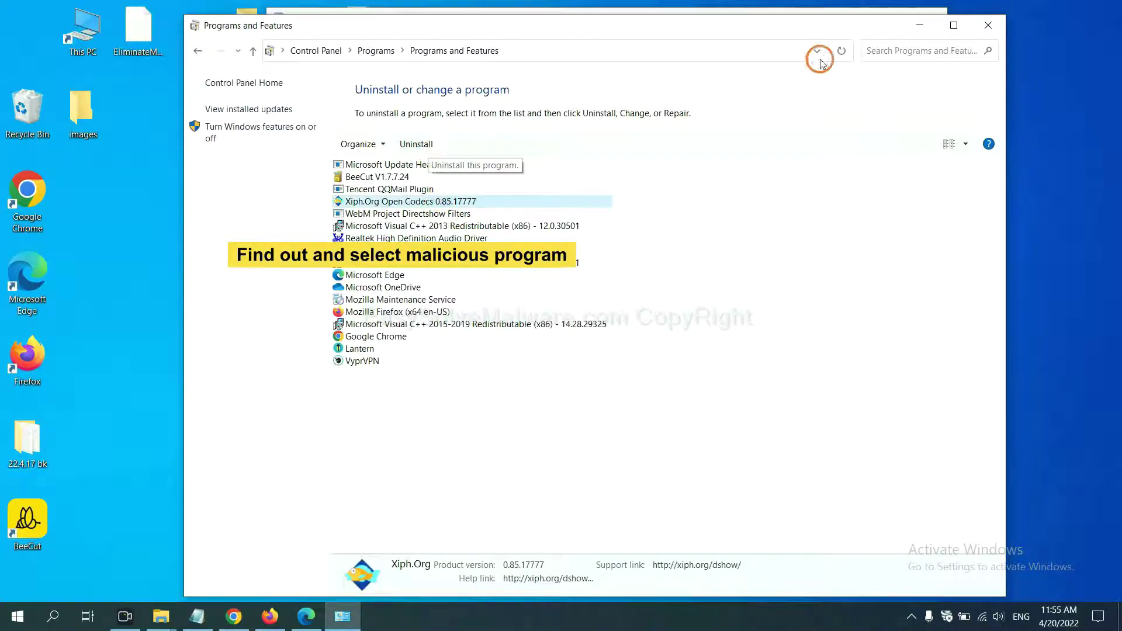
pyautogui.click(989, 25)
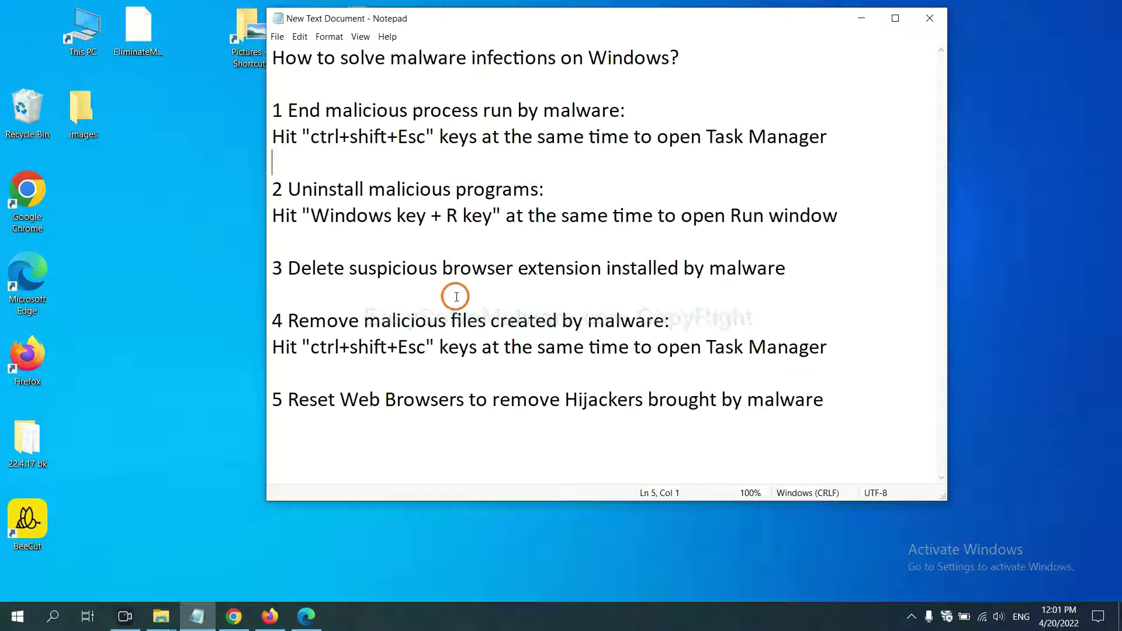
# Show Chrome's Extensions page to check the installed Scroll To Top extension.
pyautogui.click(237, 615)
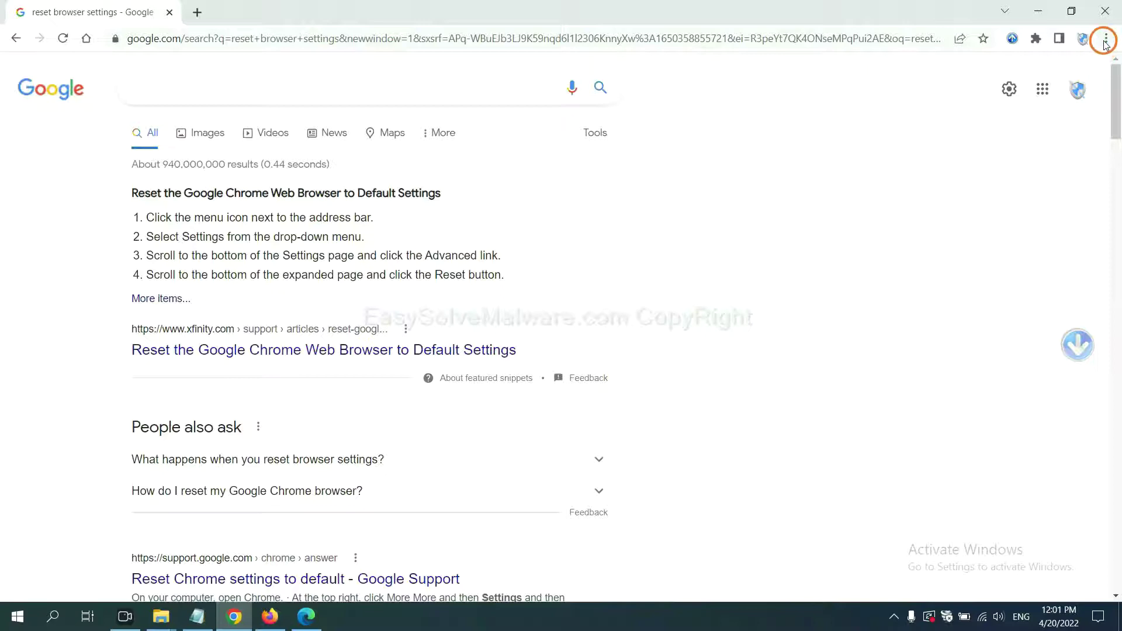
pyautogui.click(1106, 41)
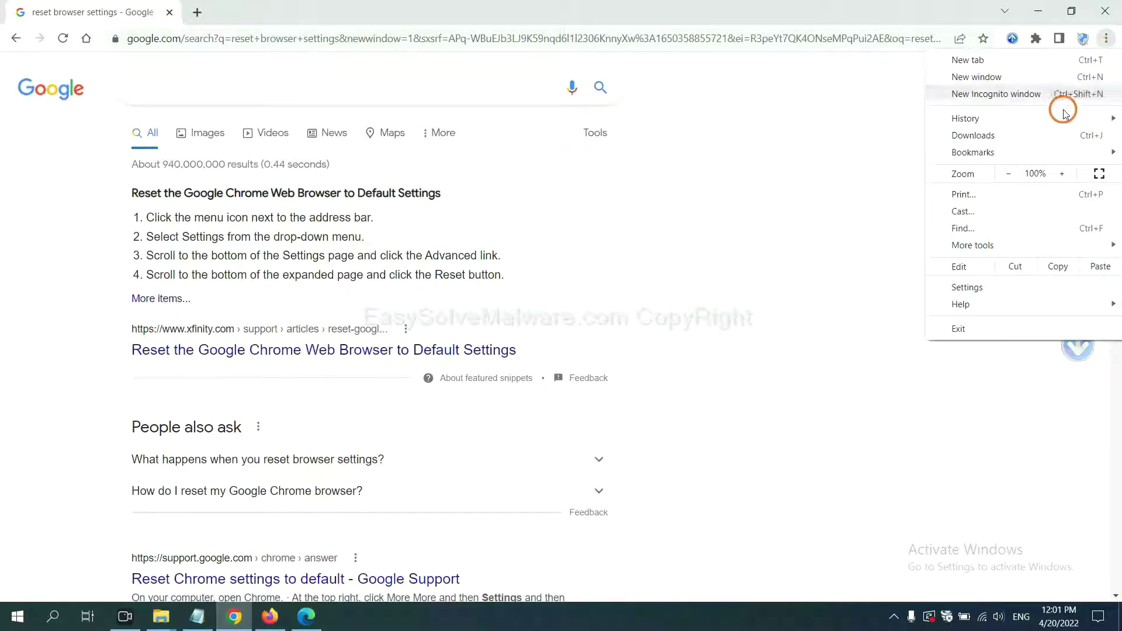
pyautogui.moveTo(972, 246)
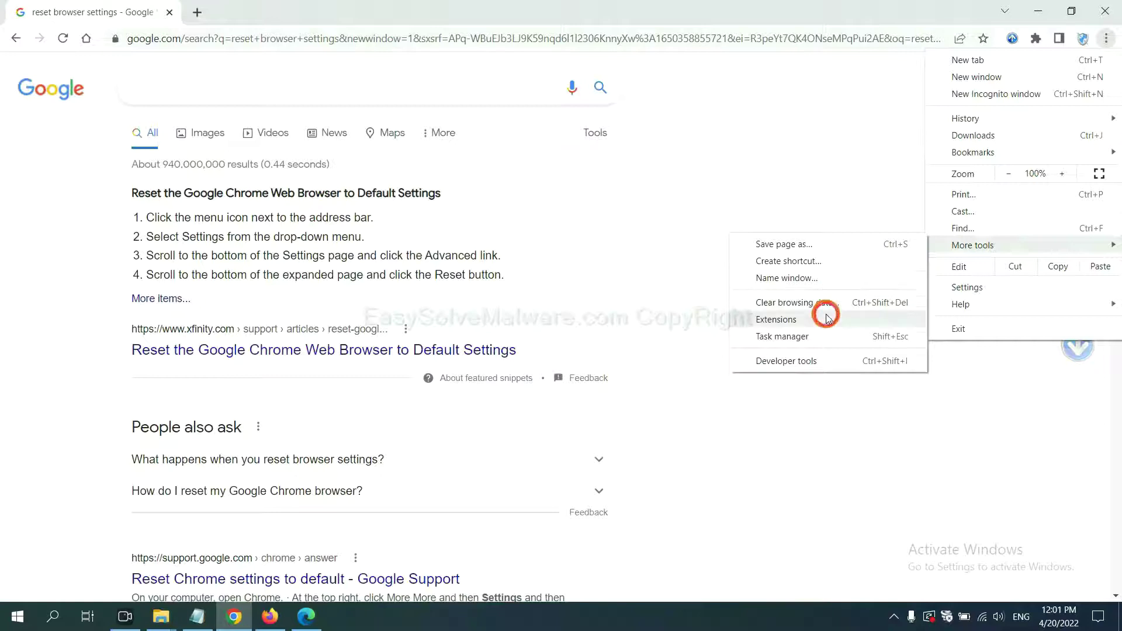
pyautogui.click(776, 319)
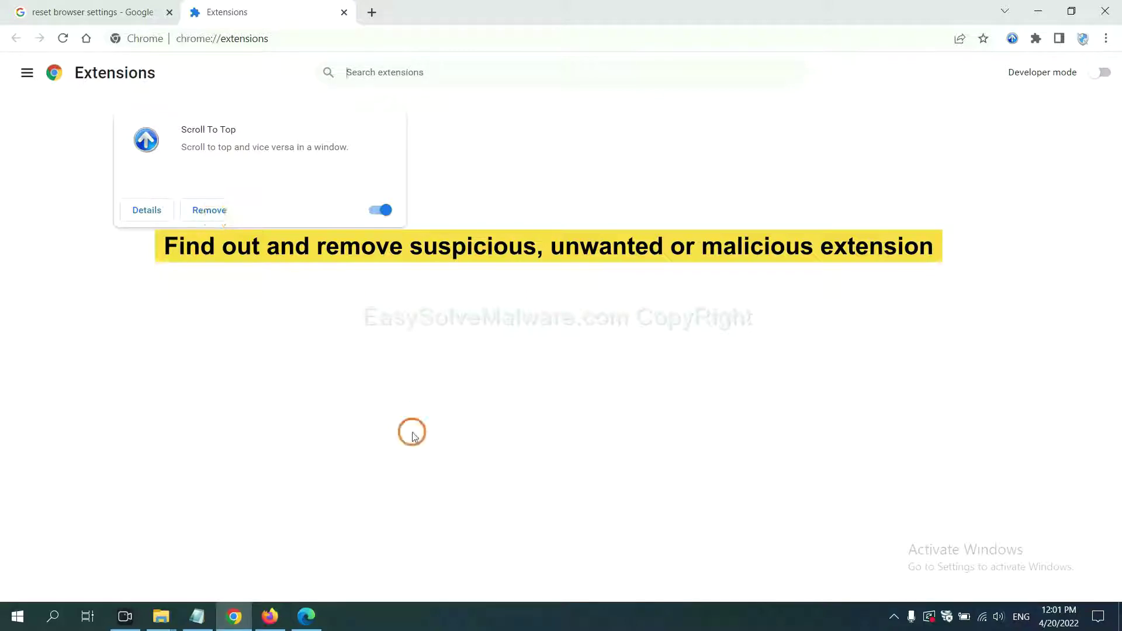
# Show Firefox's Add-ons and themes manager and the options for GIPHY for Firefox.
pyautogui.click(270, 617)
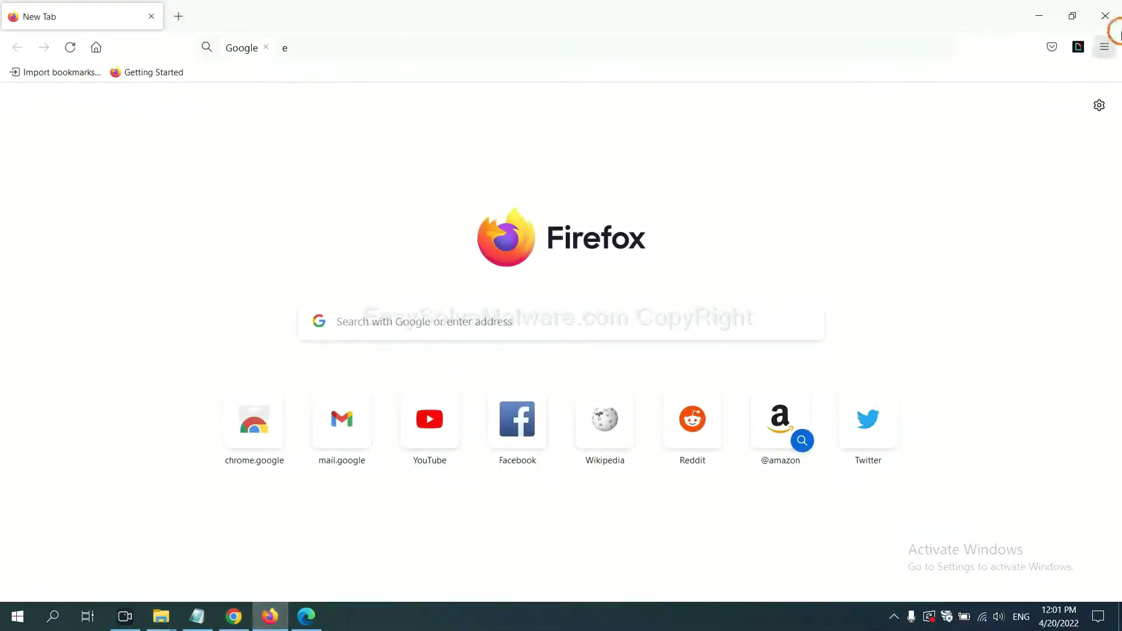
pyautogui.click(1105, 47)
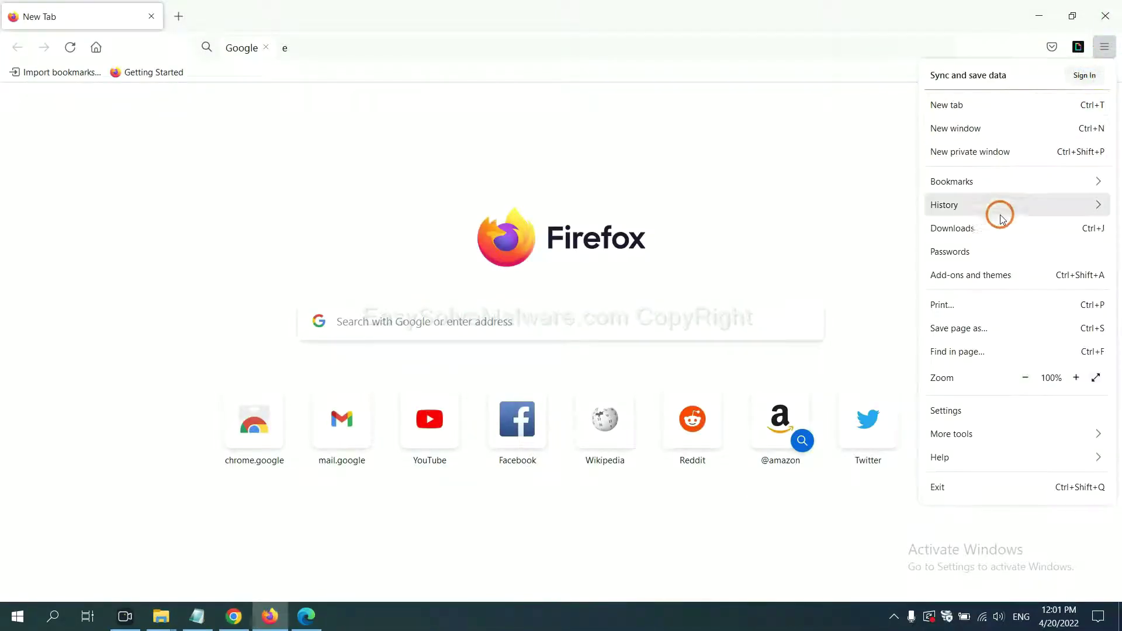
pyautogui.click(983, 281)
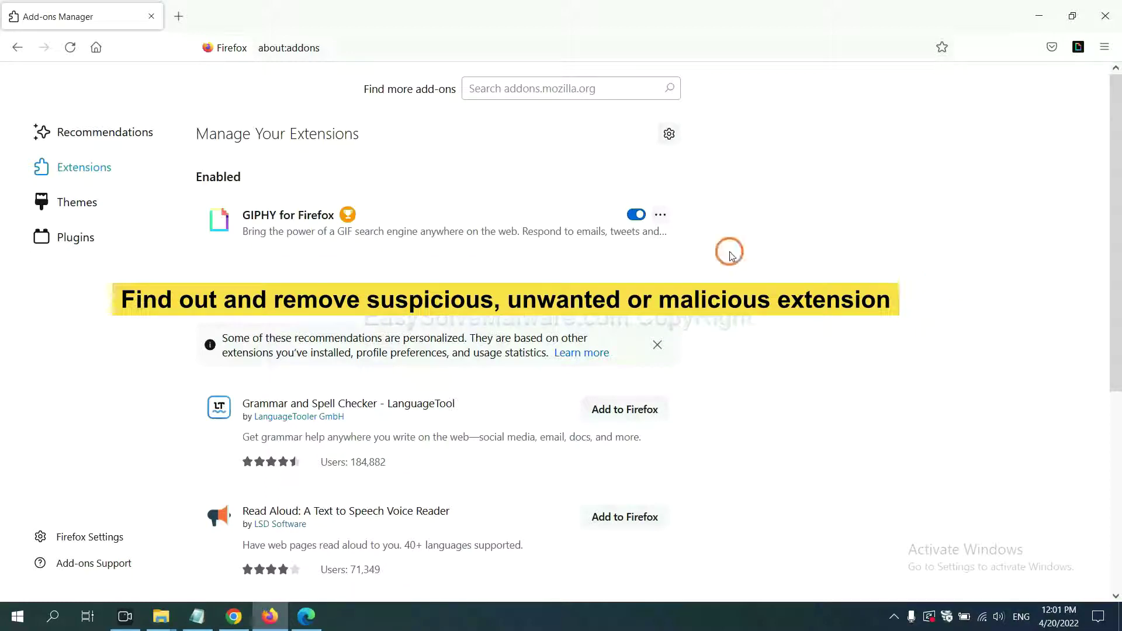
pyautogui.click(660, 216)
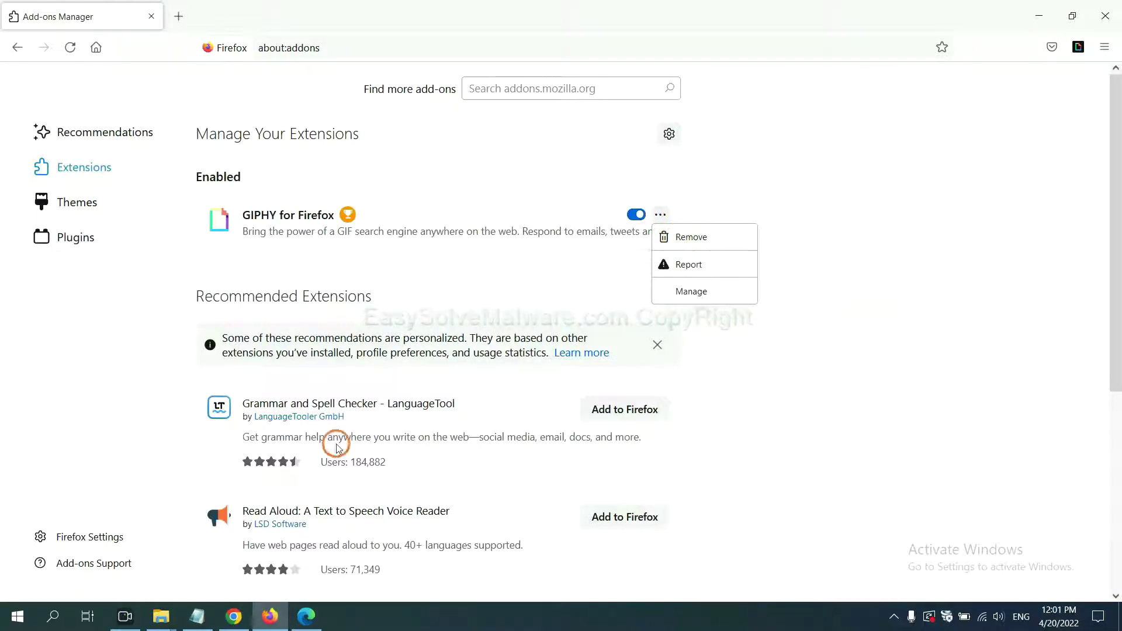
pyautogui.click(305, 618)
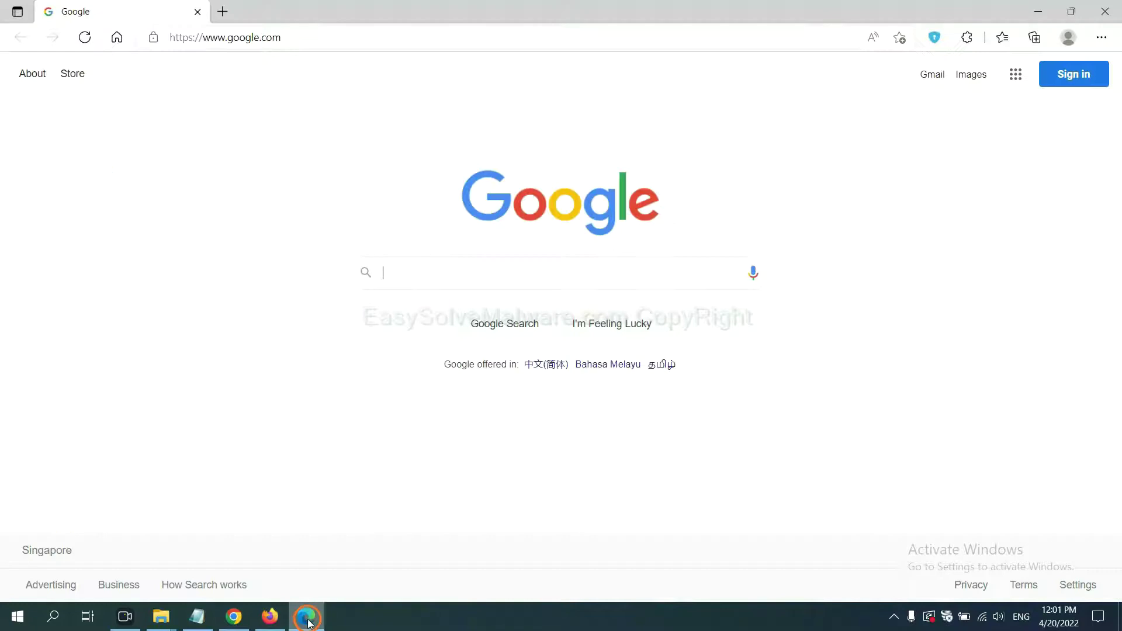
# Remove the ArcVpn Free Fast VPN Proxy extension from Edge's extension manager.
pyautogui.click(1100, 39)
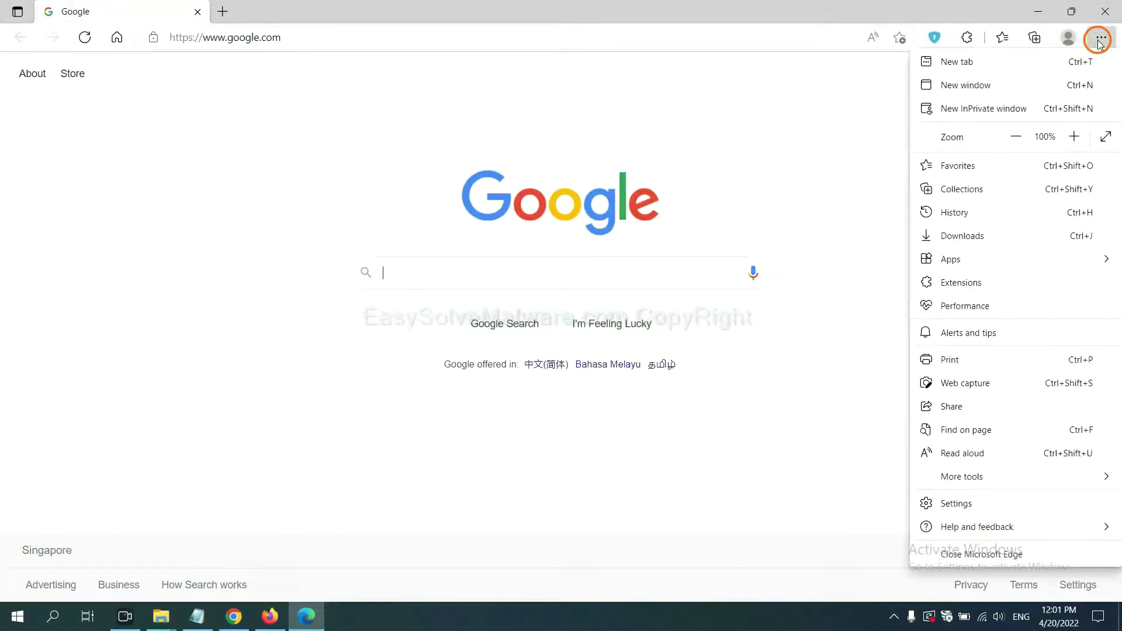
pyautogui.rightClick(966, 286)
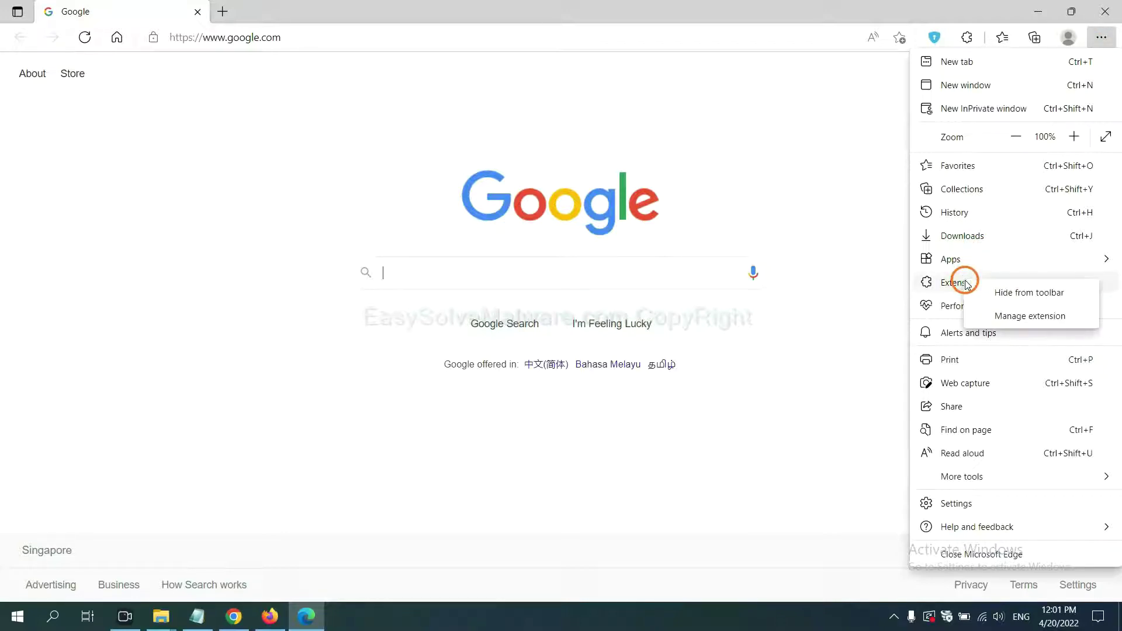
pyautogui.click(1008, 317)
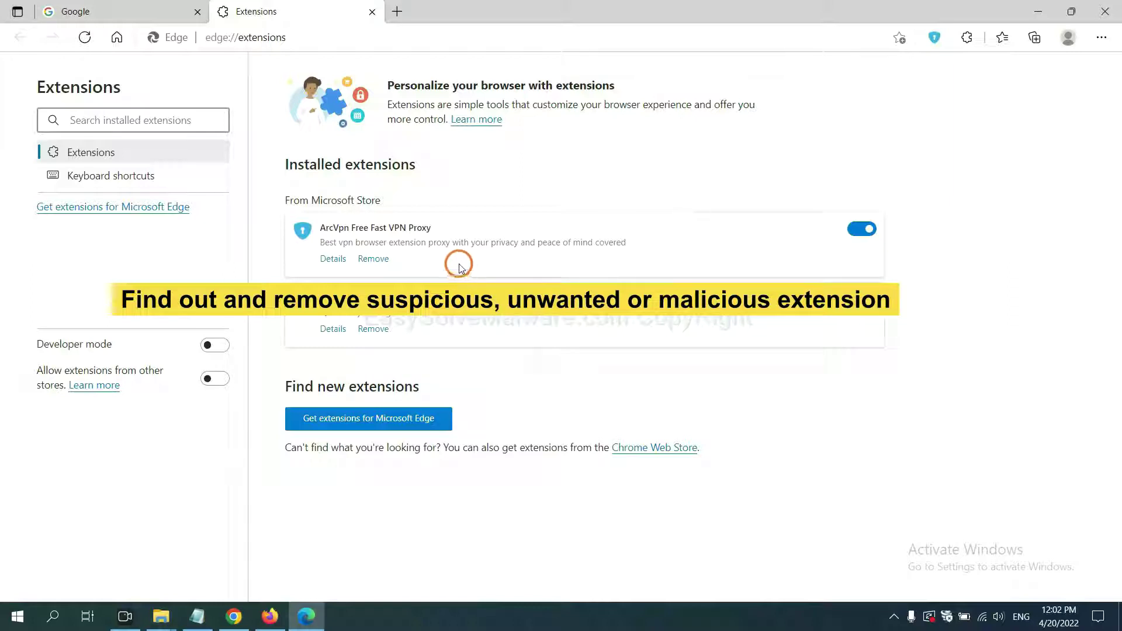
pyautogui.click(384, 264)
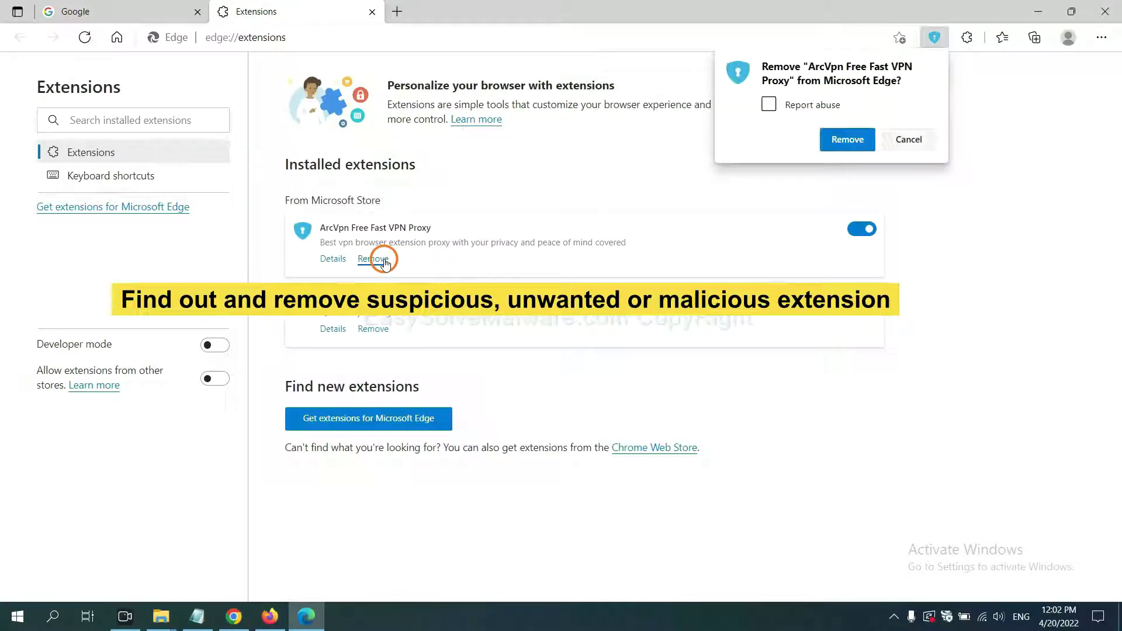
pyautogui.click(837, 140)
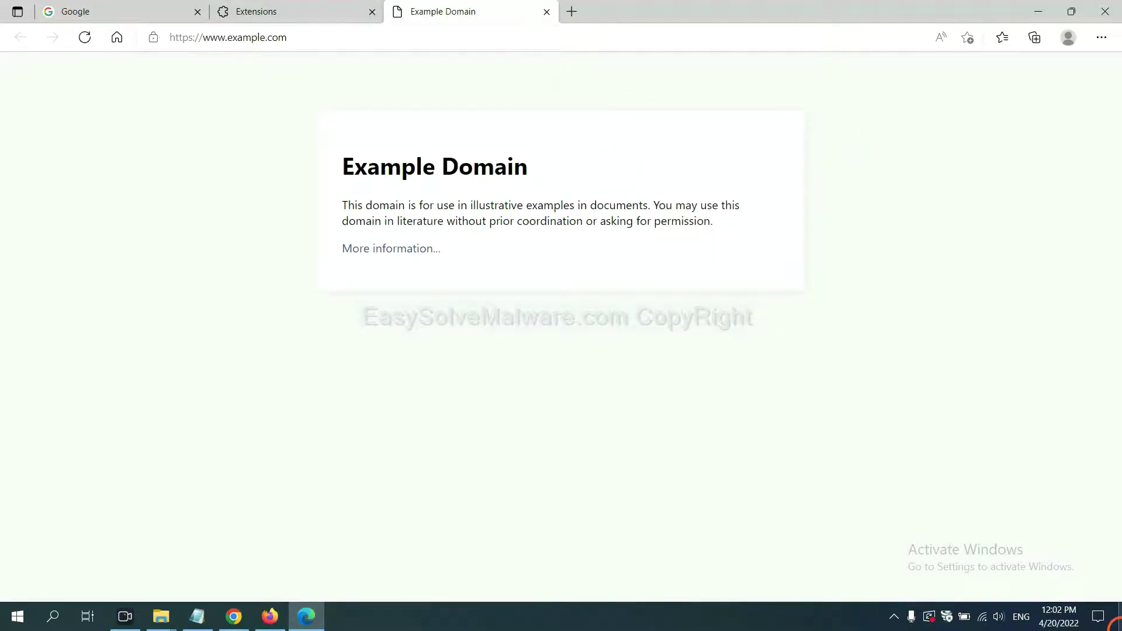
pyautogui.click(1120, 619)
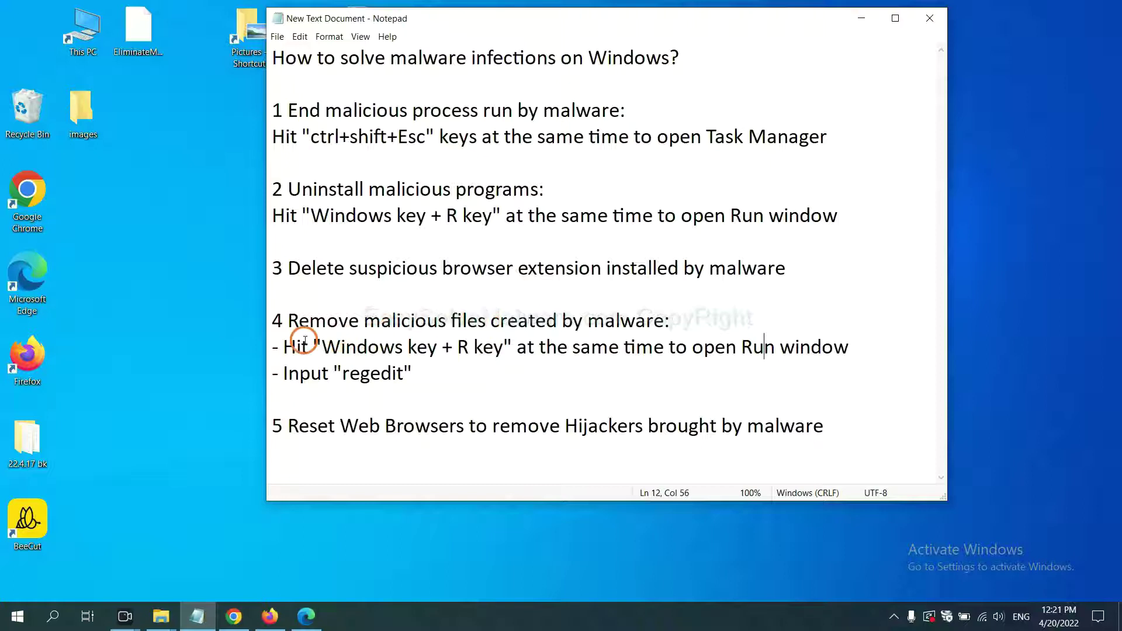
# Highlight step 4 in the notes, then start Registry Editor with regedit from Run.
pyautogui.moveTo(289, 346); pyautogui.dragTo(637, 363)
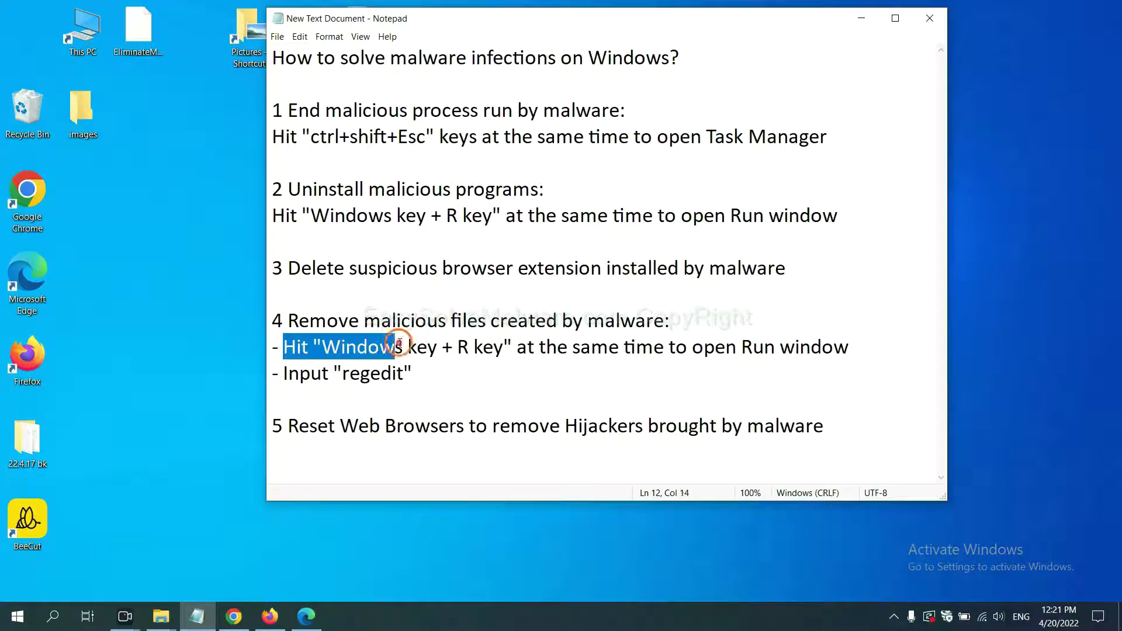
pyautogui.click(653, 353)
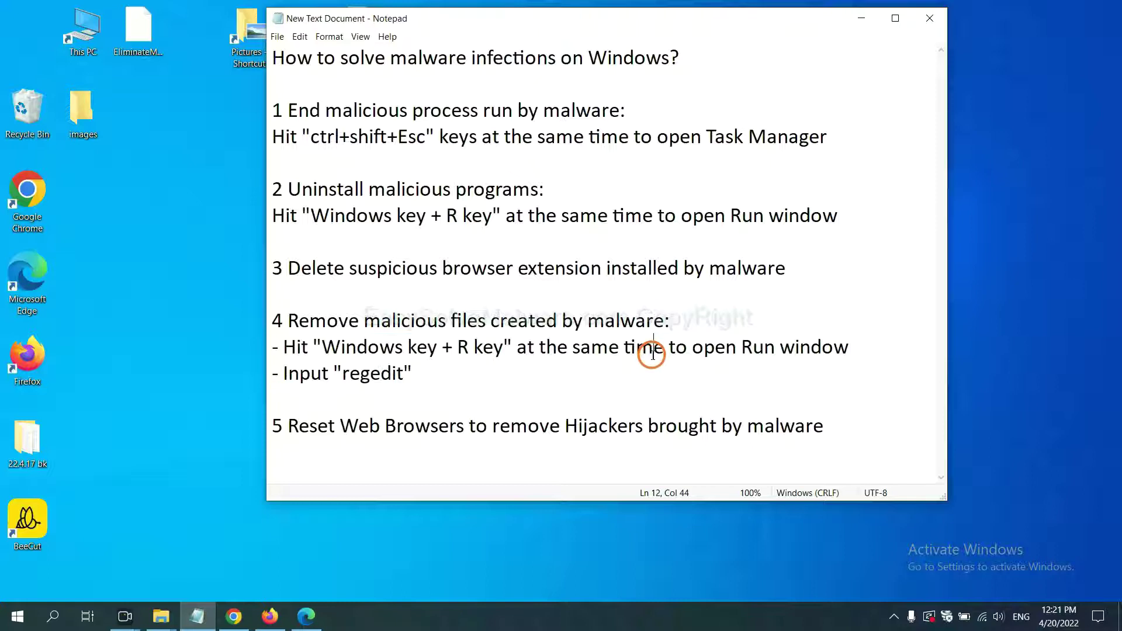
pyautogui.press('super+r')
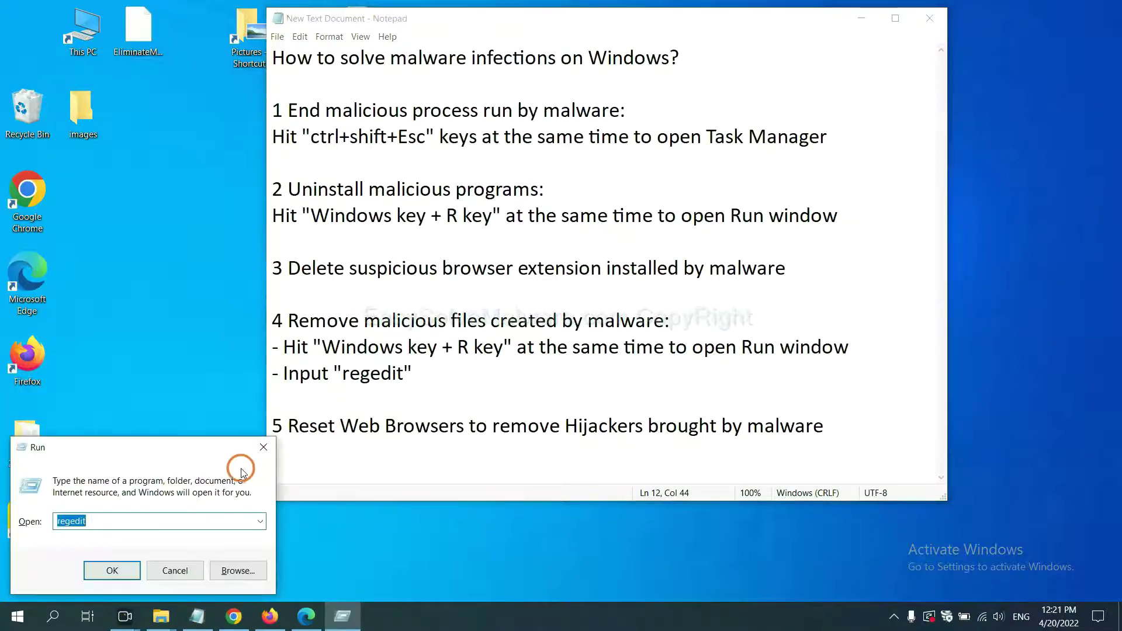
pyautogui.moveTo(217, 444); pyautogui.dragTo(893, 234)
pyautogui.click(821, 305)
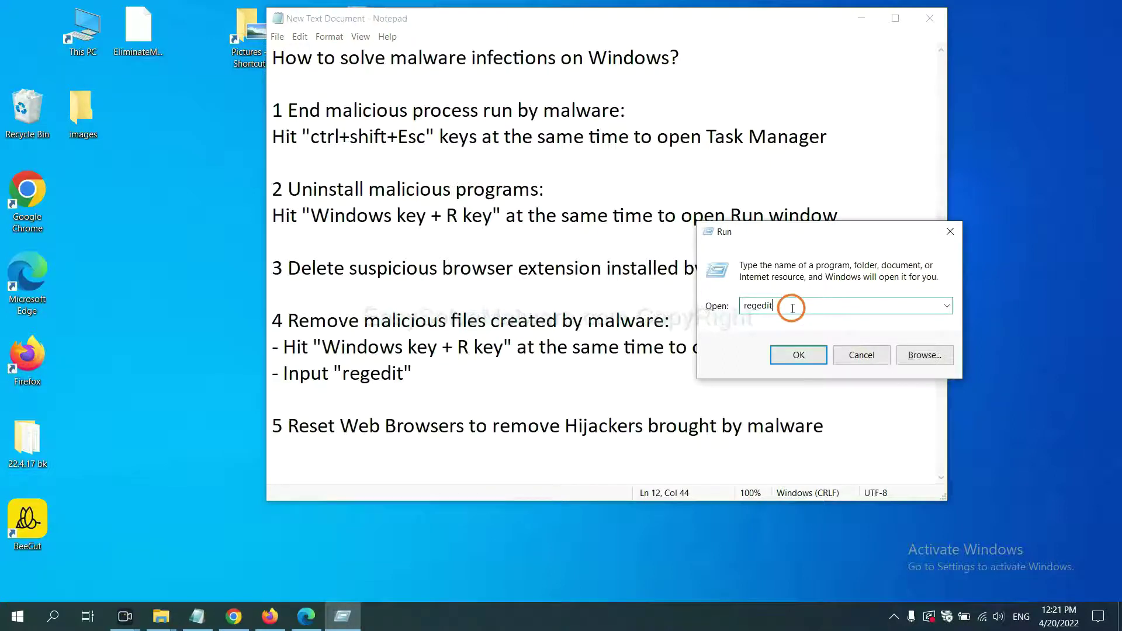
pyautogui.click(799, 355)
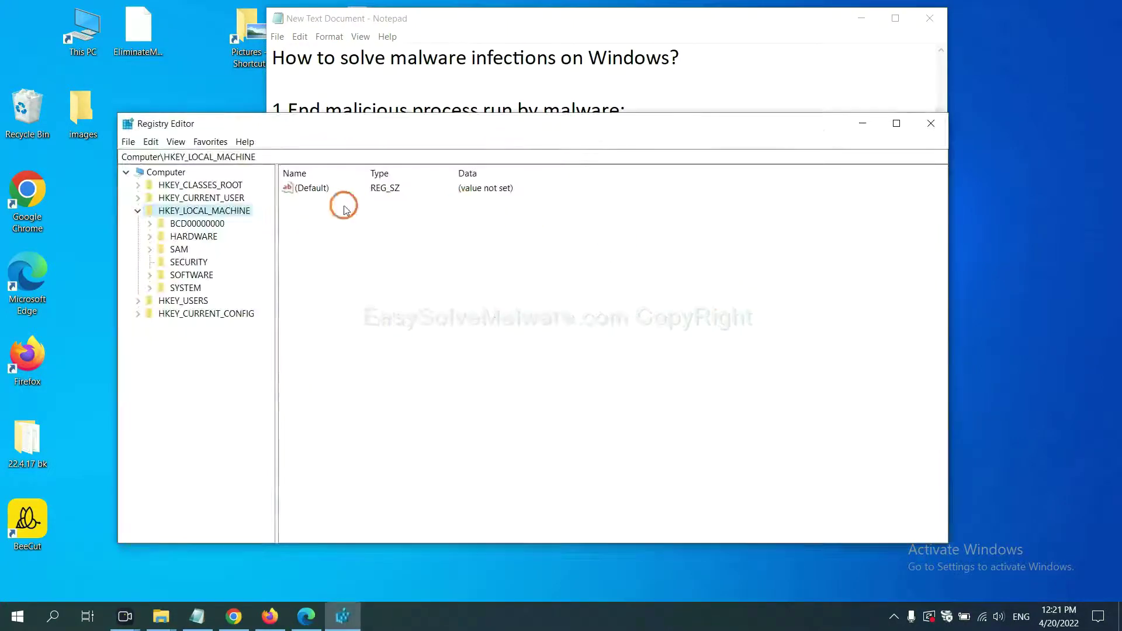
# Search the registry for 'beecut' to find the BeeCut.exe value under FEATURE_BROWSER_EMULATION.
pyautogui.click(153, 143)
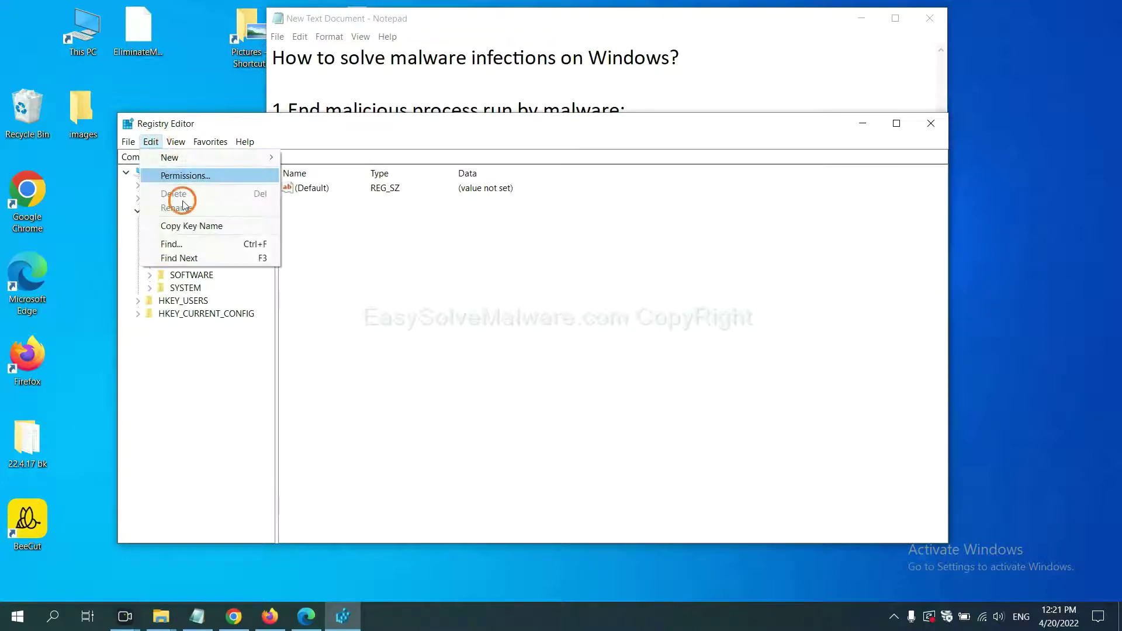
pyautogui.click(198, 246)
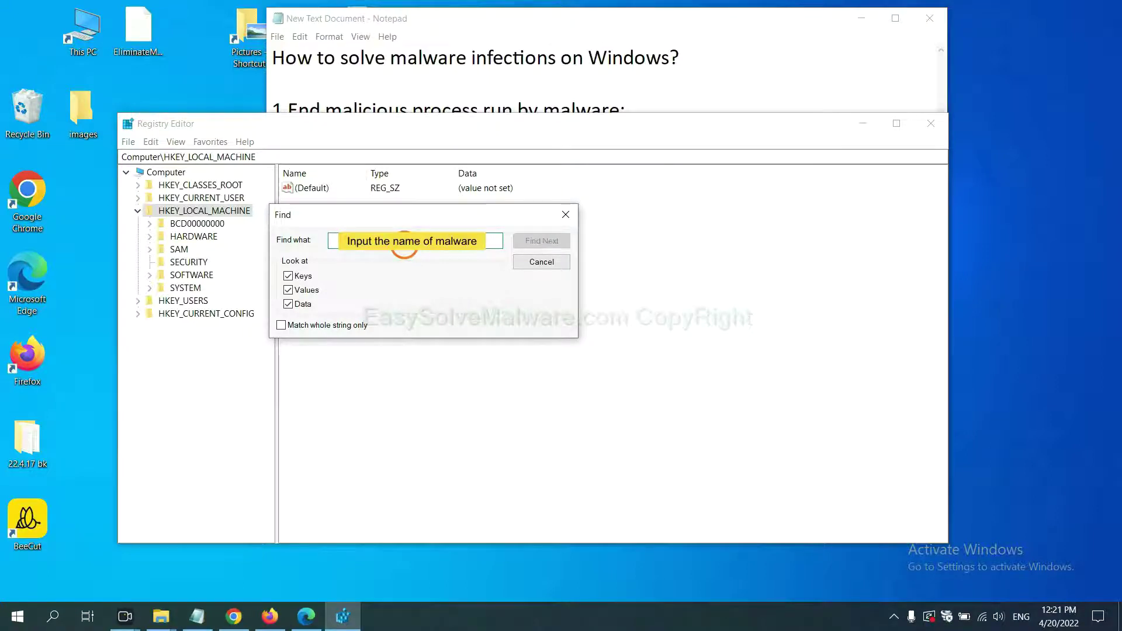
pyautogui.write('beecut')
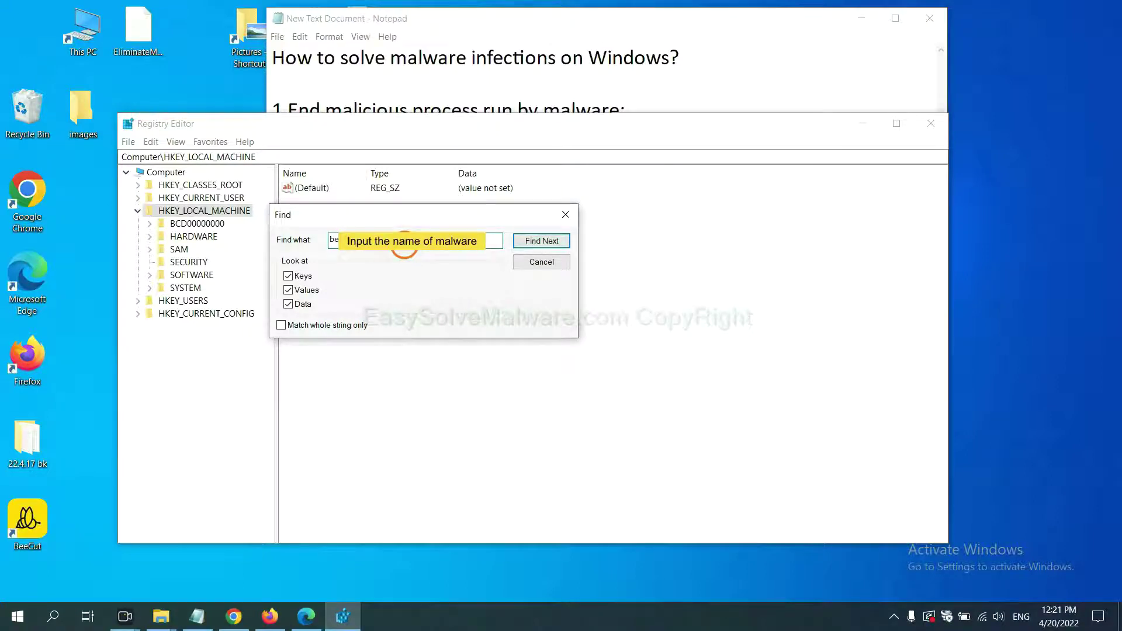
pyautogui.click(541, 242)
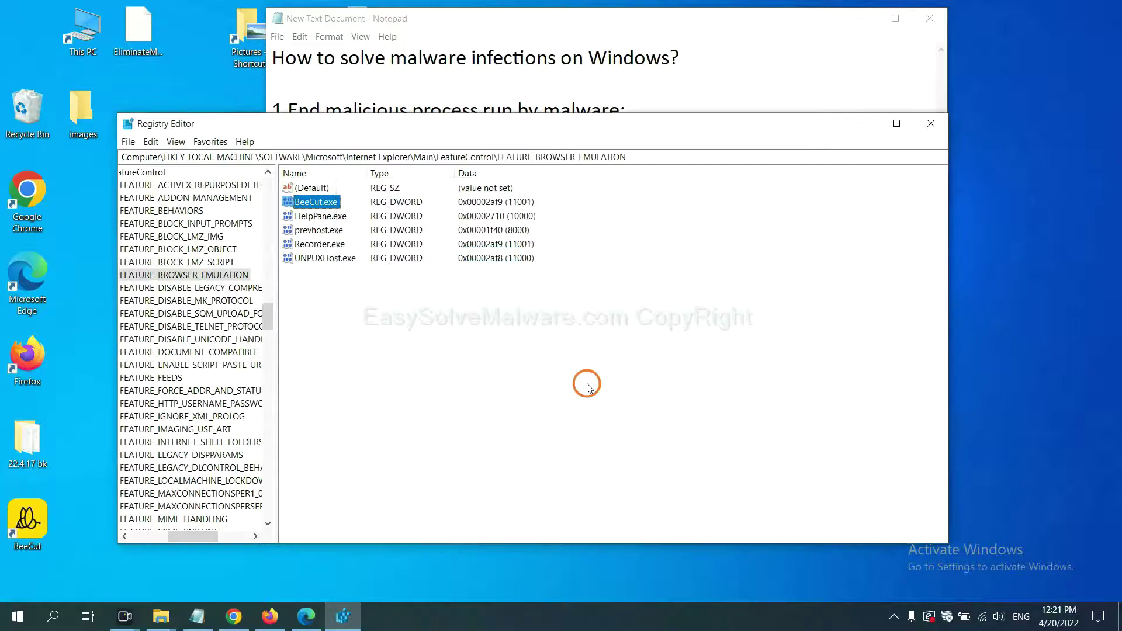
pyautogui.moveTo(191, 535); pyautogui.dragTo(180, 533)
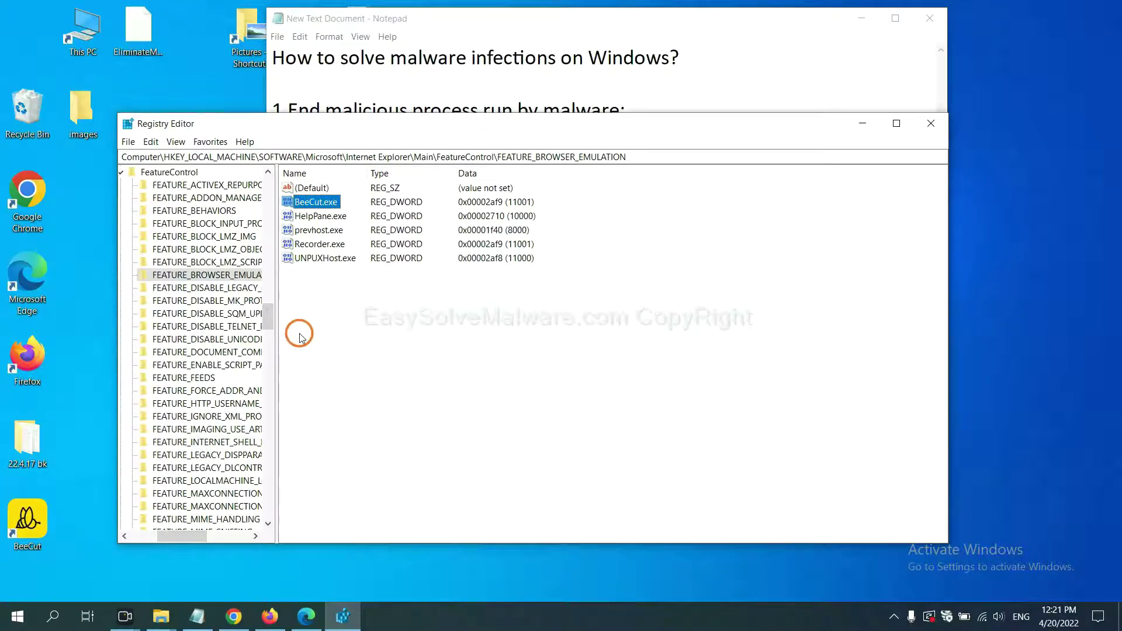
pyautogui.rightClick(227, 277)
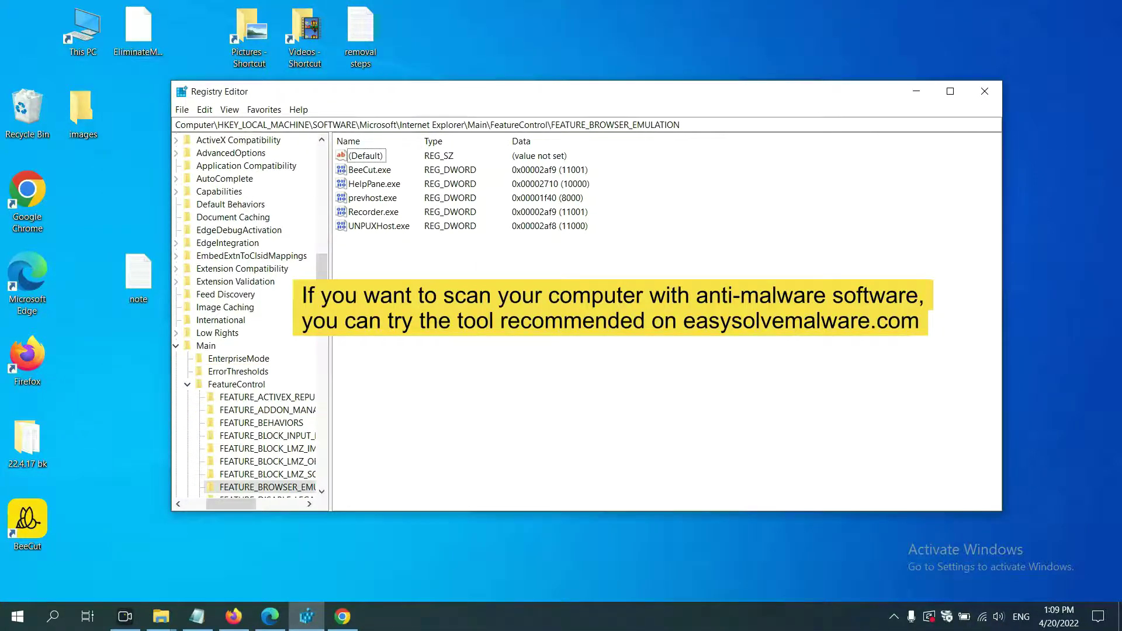
# Bring Chrome's easysolvemalware.com malware removal guide back in front of Registry Editor.
pyautogui.click(343, 616)
pyautogui.scroll(-1, 825, 377)
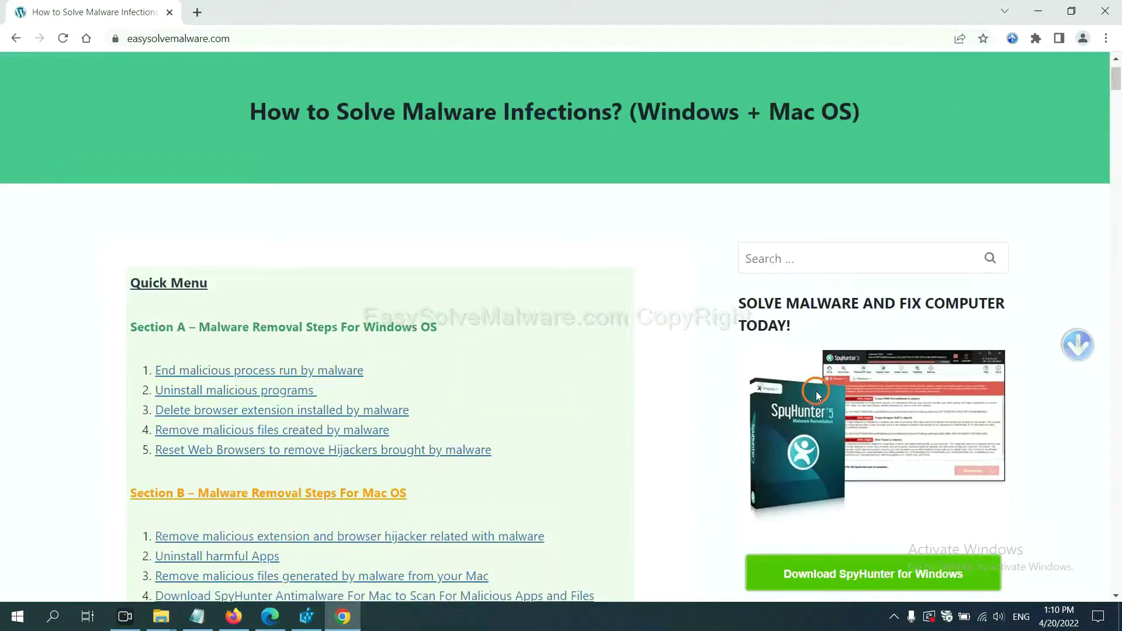
pyautogui.scroll(1, 806, 400)
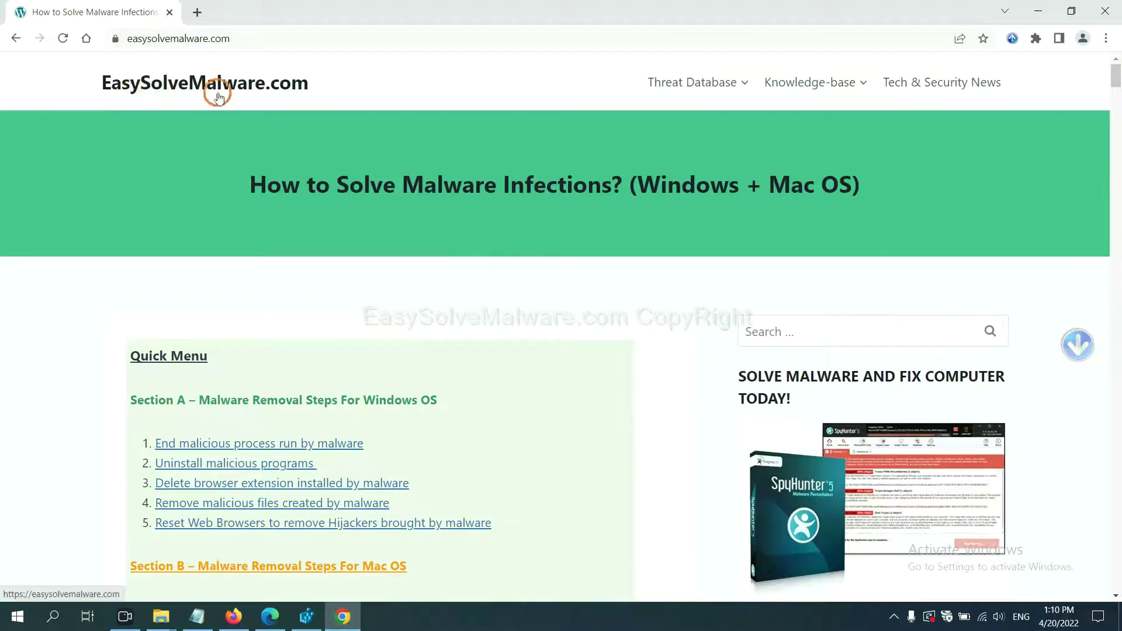
pyautogui.scroll(-2, 928, 420)
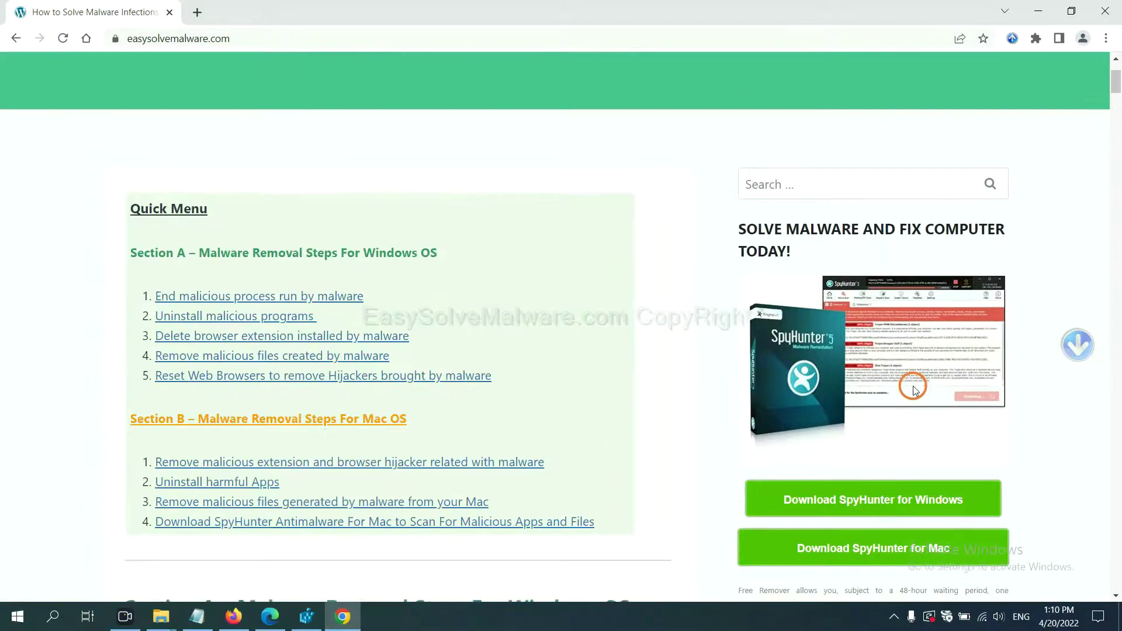
pyautogui.scroll(-1, 886, 351)
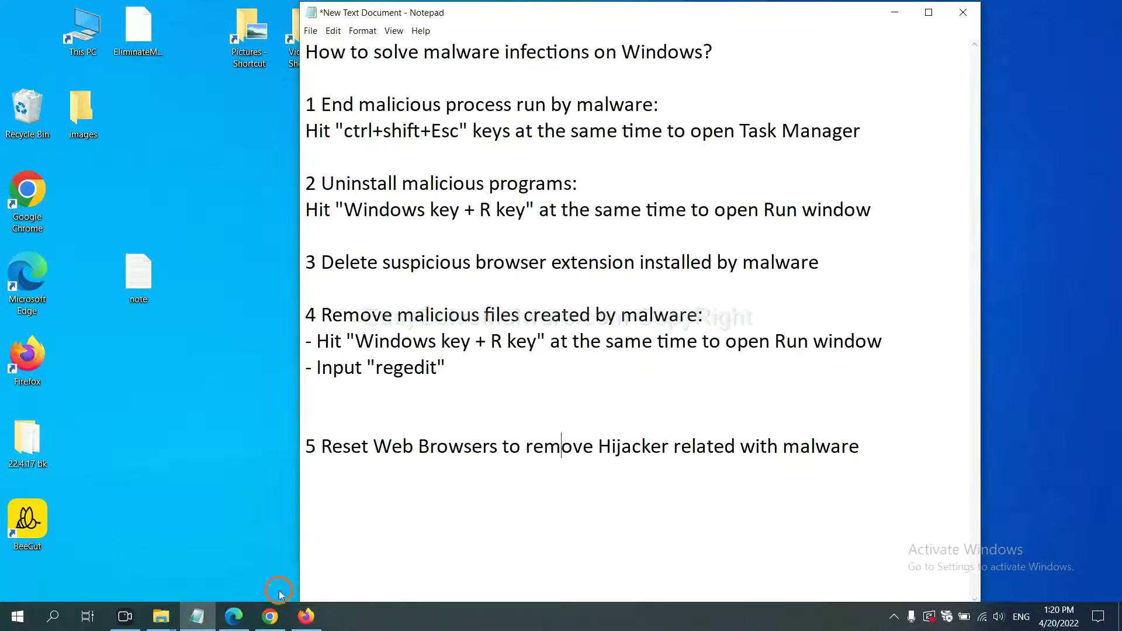
# Bring up Chrome's 'restore settings to original defaults' confirmation, then bring Firefox forward.
pyautogui.click(263, 619)
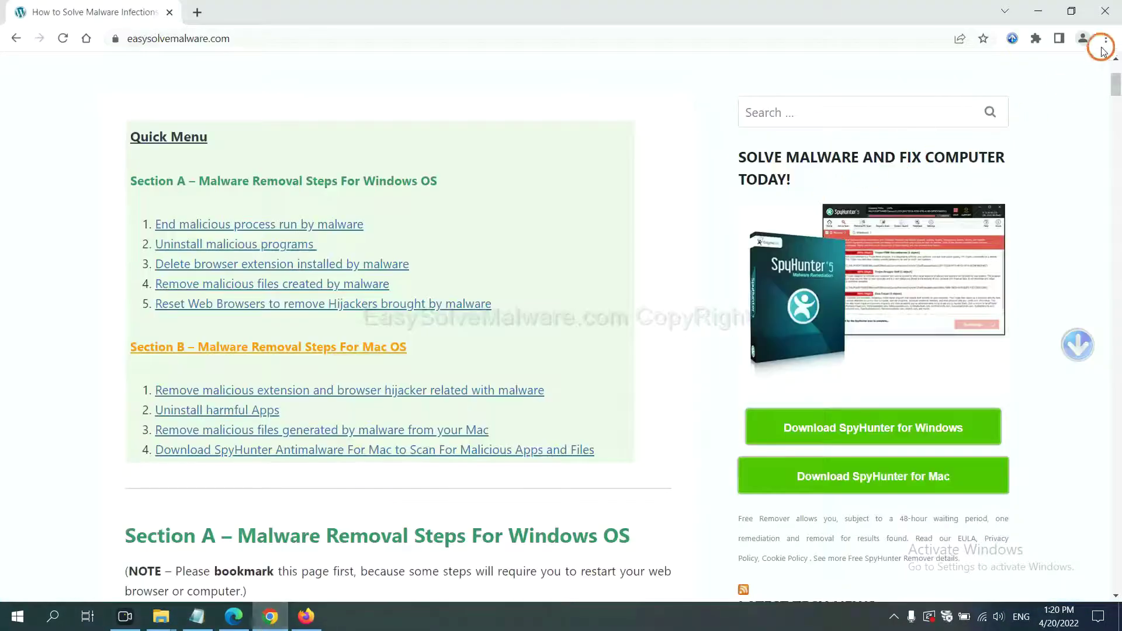
pyautogui.click(1107, 38)
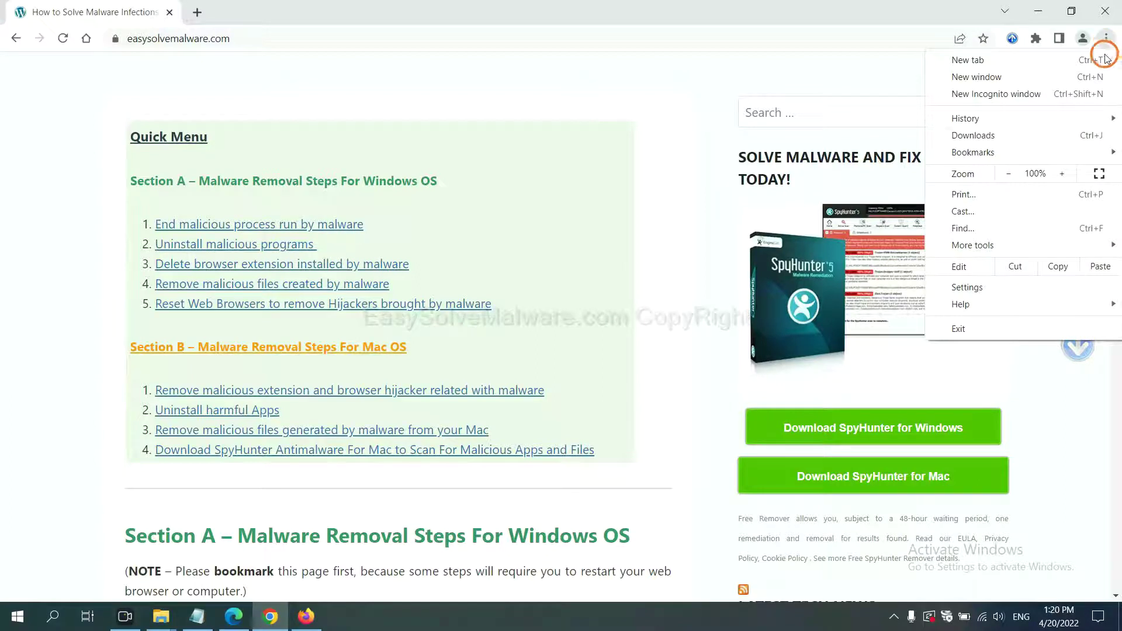
pyautogui.click(982, 282)
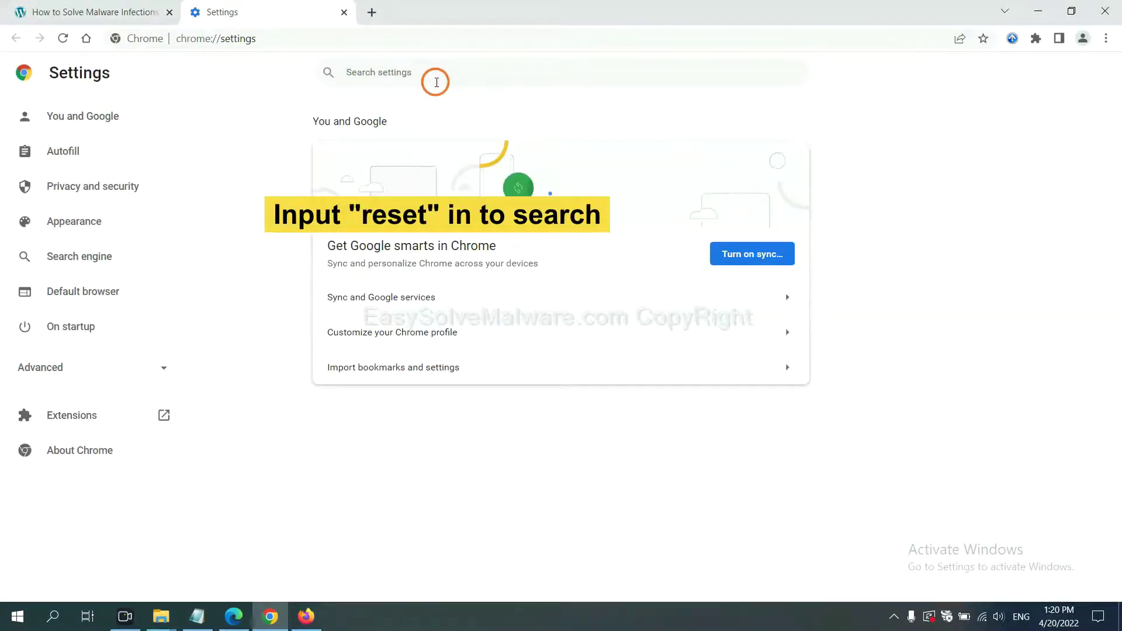
pyautogui.write('reset')
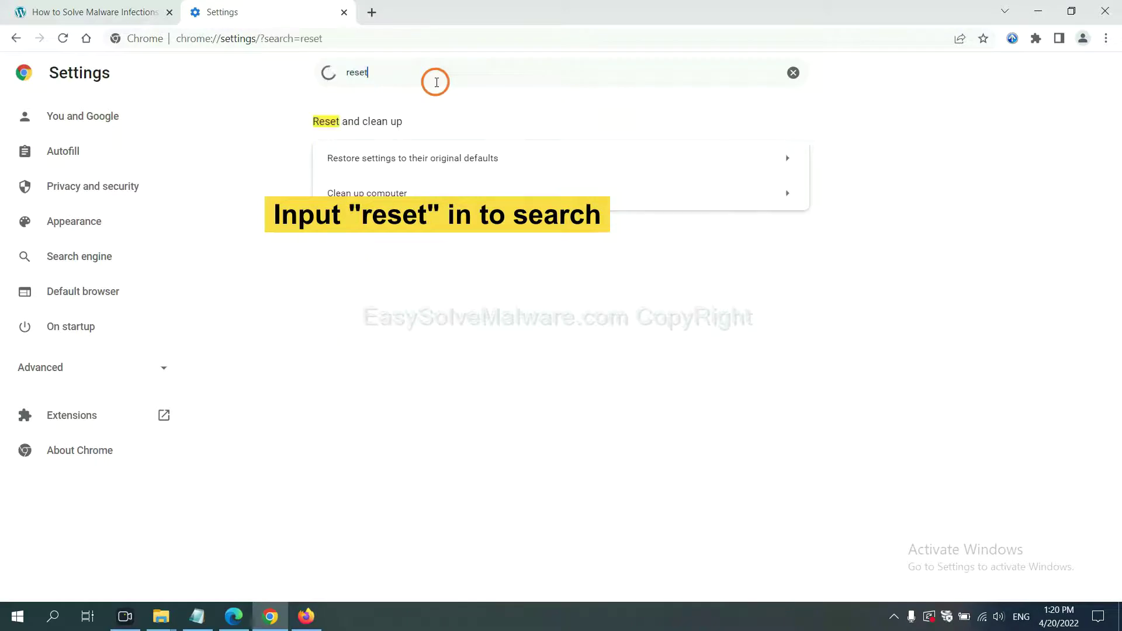
pyautogui.click(478, 158)
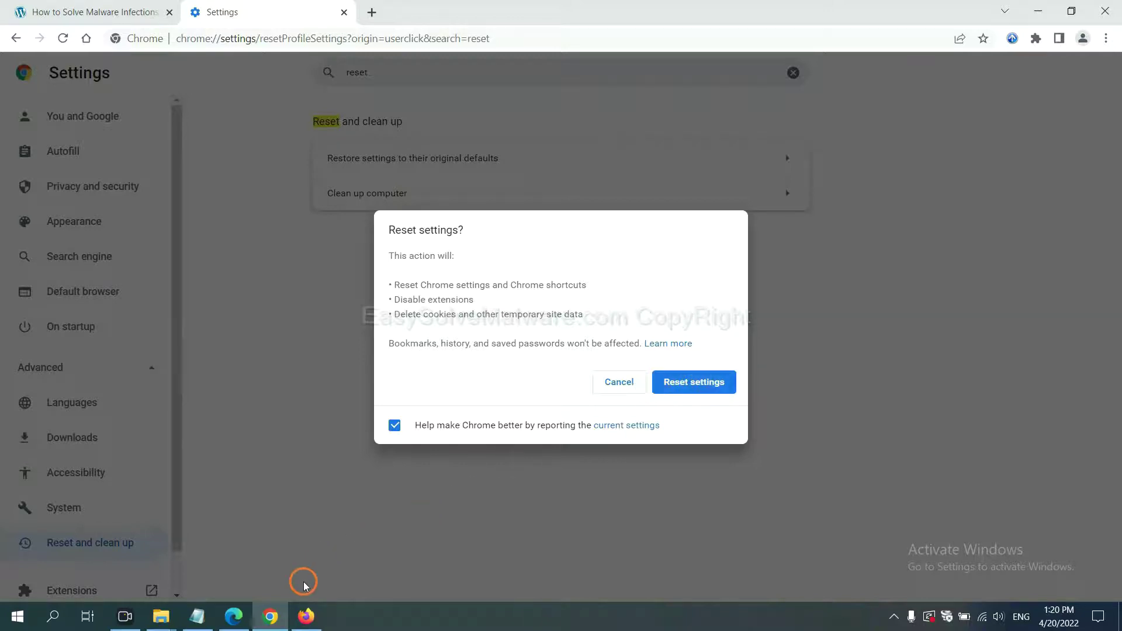
pyautogui.click(306, 616)
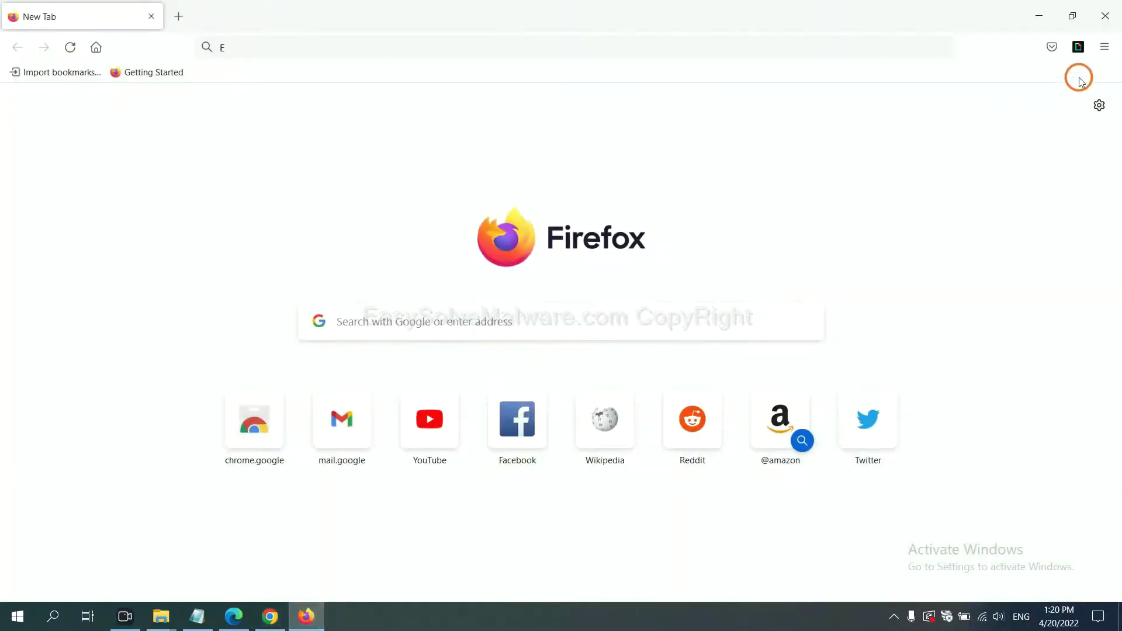
# Bring up the Refresh Firefox confirmation from Troubleshooting Information, then bring Edge forward.
pyautogui.click(1105, 53)
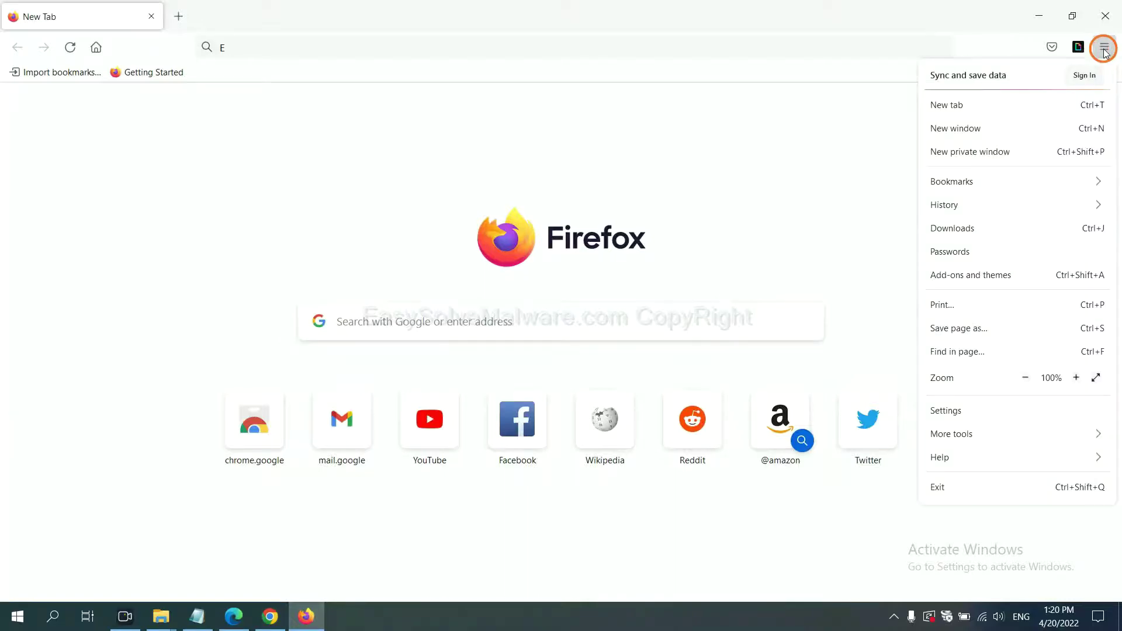
pyautogui.click(965, 456)
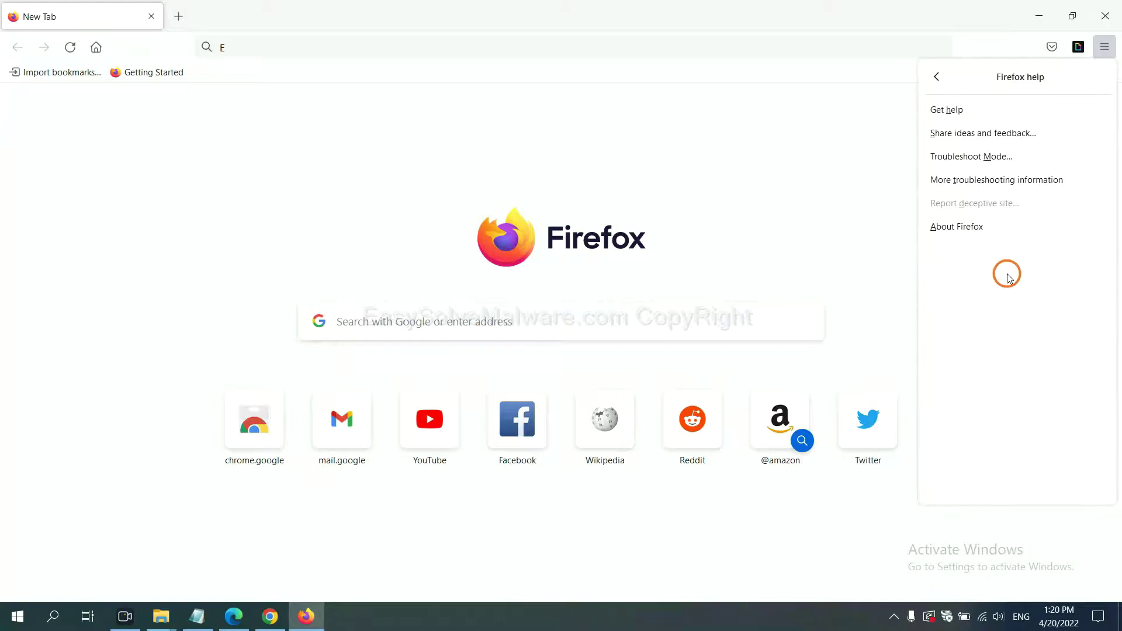
pyautogui.click(987, 180)
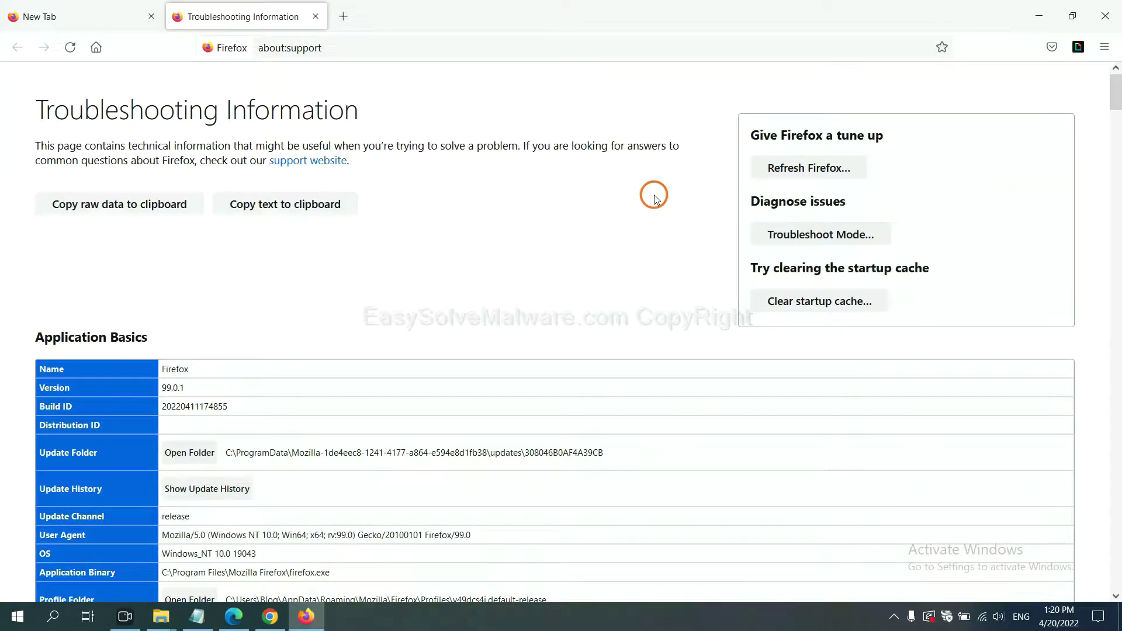
pyautogui.click(788, 173)
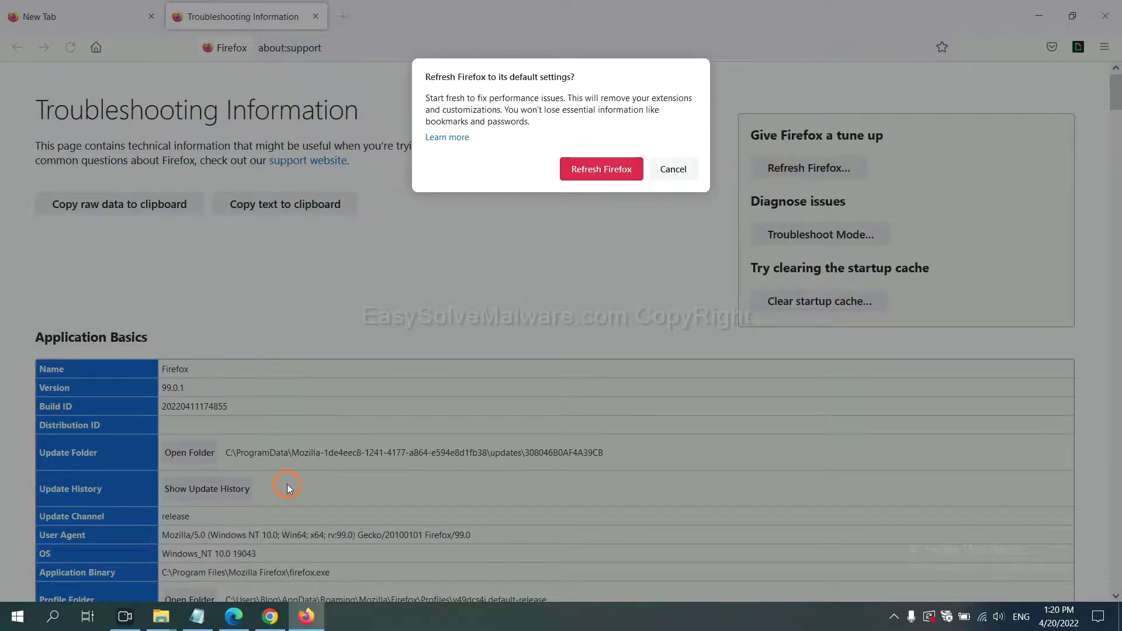
pyautogui.click(237, 603)
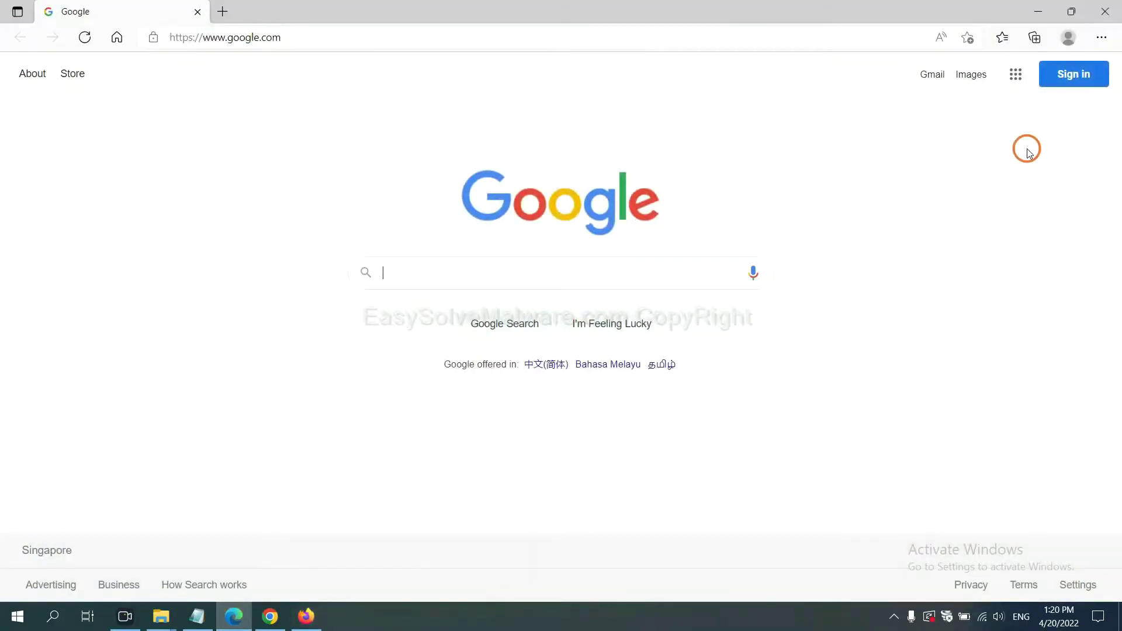
# Bring up Edge's 'restore settings to their default values' confirmation.
pyautogui.click(1101, 37)
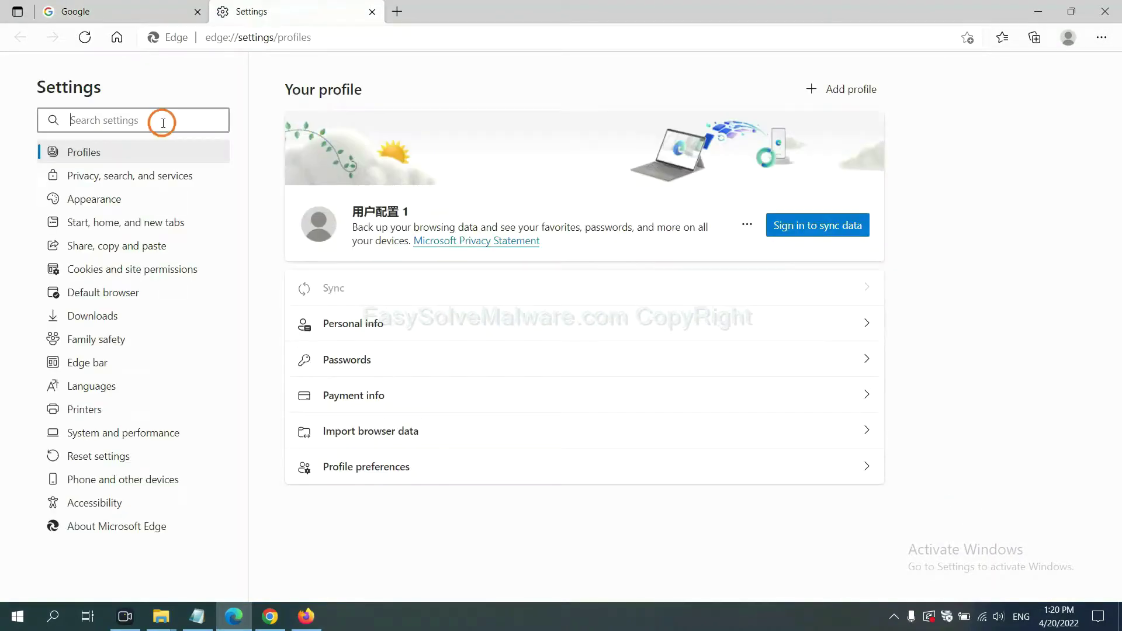
pyautogui.write('re')
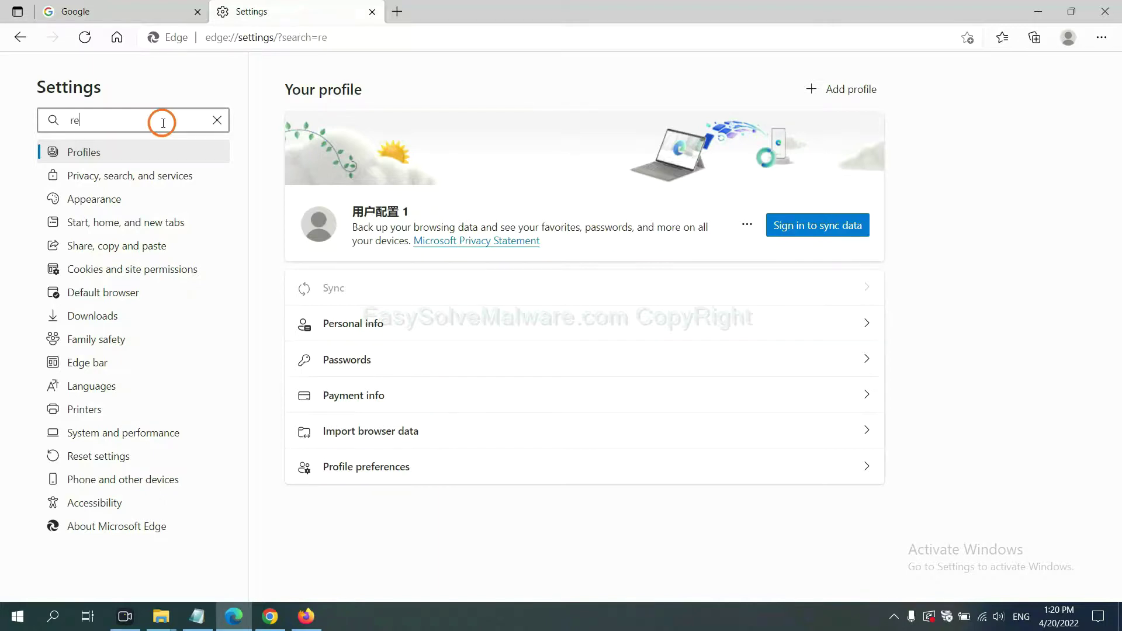
pyautogui.write('se')
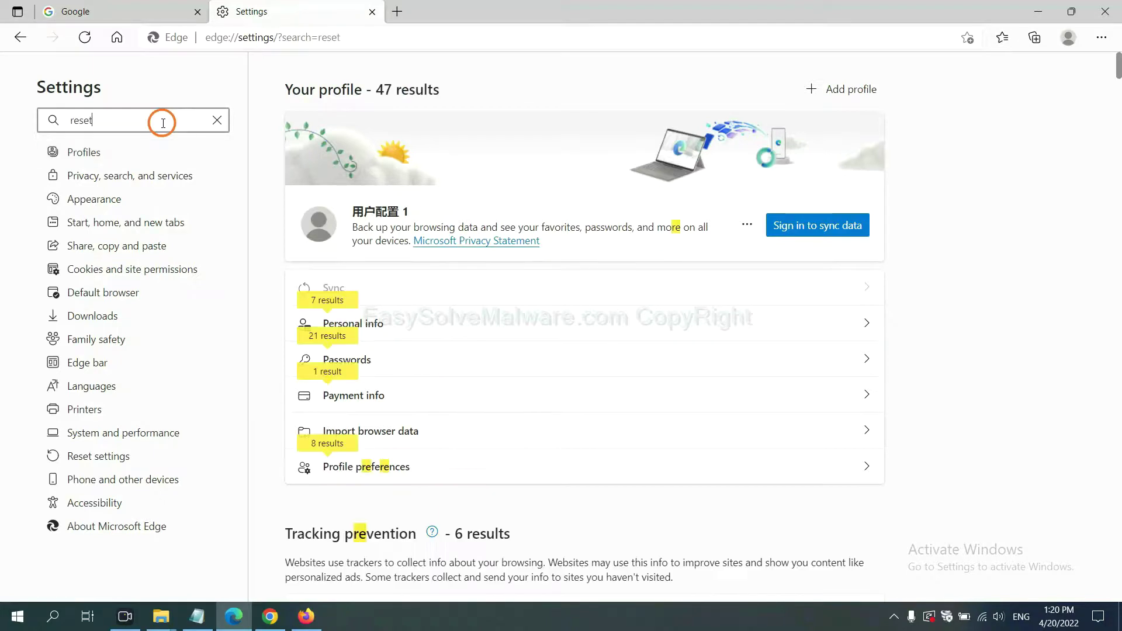
pyautogui.write('t')
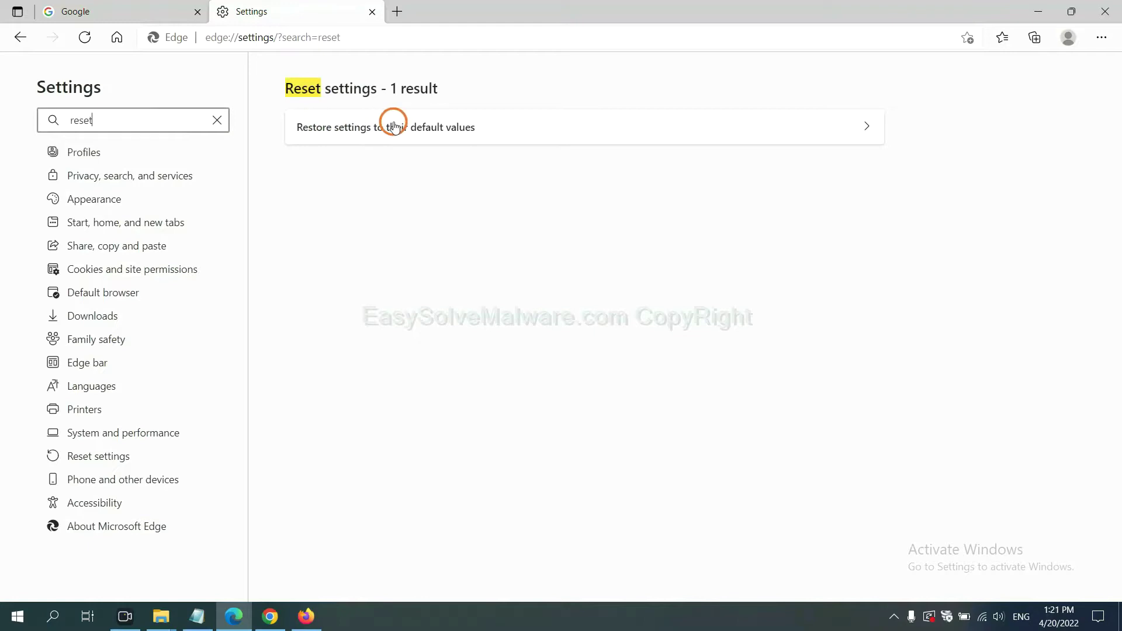
pyautogui.click(393, 125)
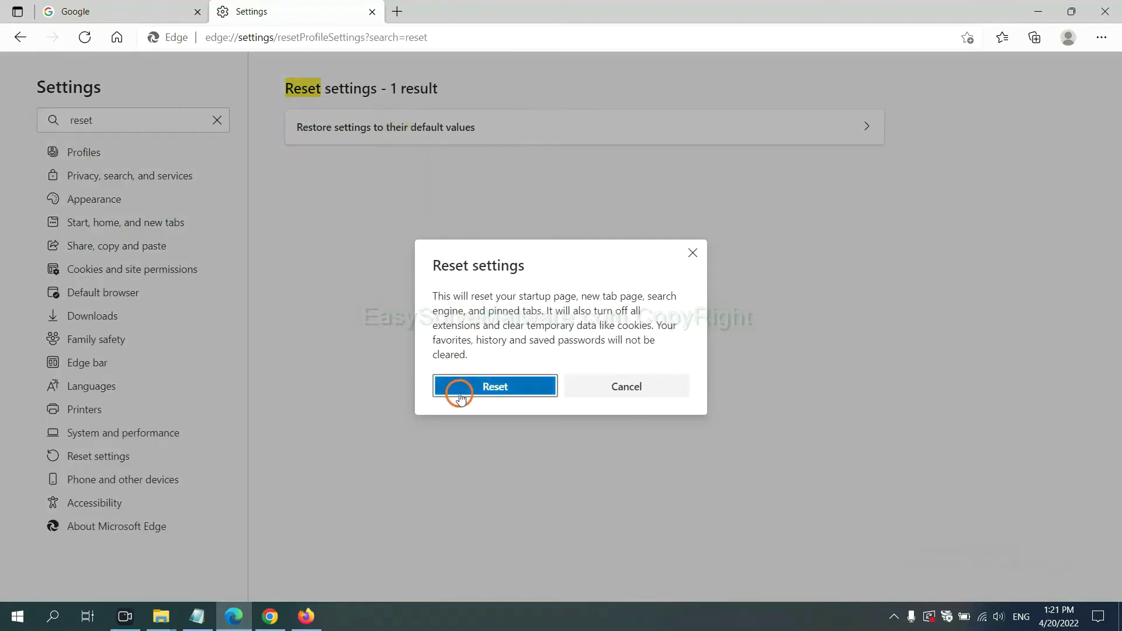